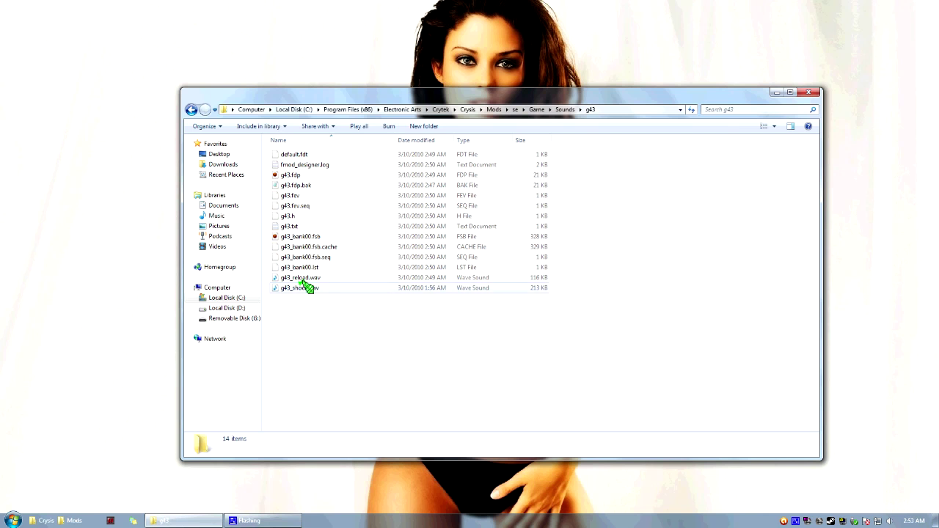
Select g43_reload.wav and g43_shoot.wav, cancel a first delete attempt, then reselect both files.
drag(335, 311, 294, 275)
key(shift+Delete)
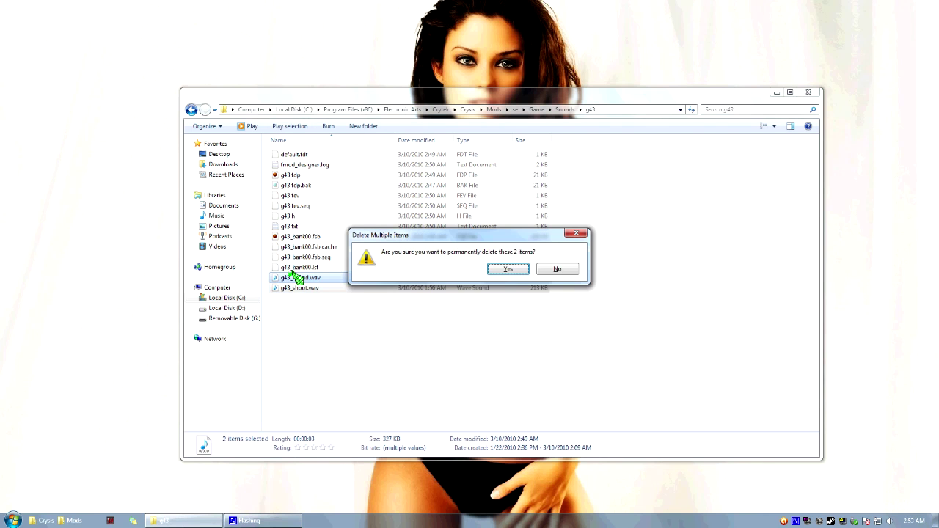
click(560, 268)
click(326, 336)
right_click(327, 336)
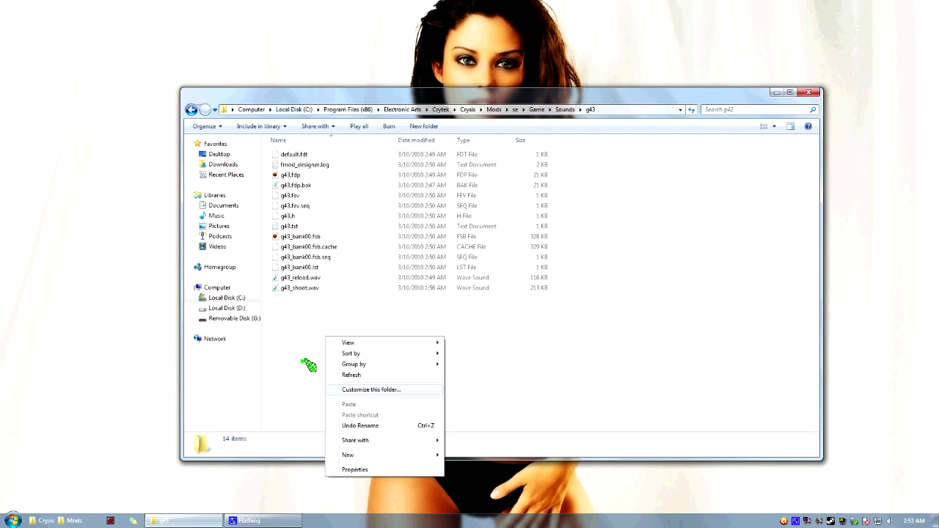
click(323, 317)
drag(328, 323, 565, 492)
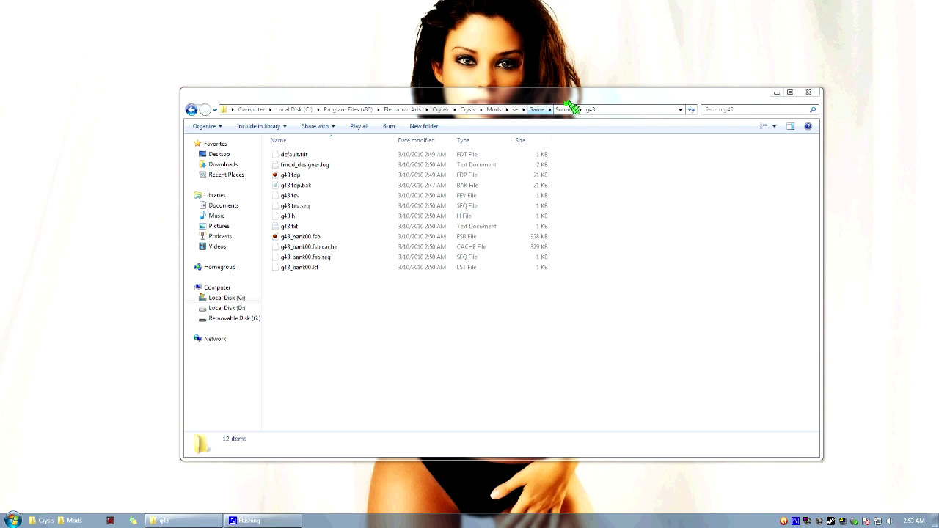
Open g43.xml in Notepad from Game\Scripts\Entities\Items\XML\Weapons.
click(539, 109)
double_click(291, 163)
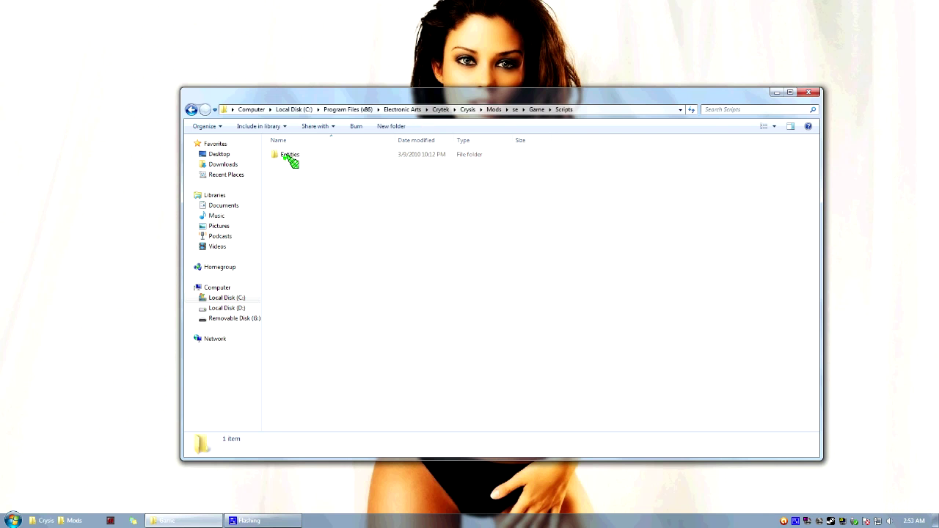
double_click(289, 156)
double_click(290, 164)
double_click(290, 156)
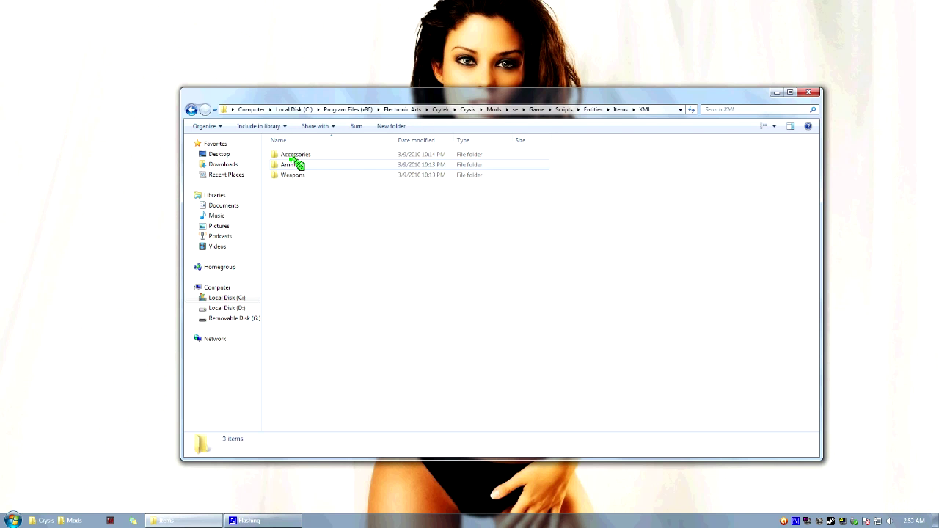
double_click(292, 175)
double_click(288, 154)
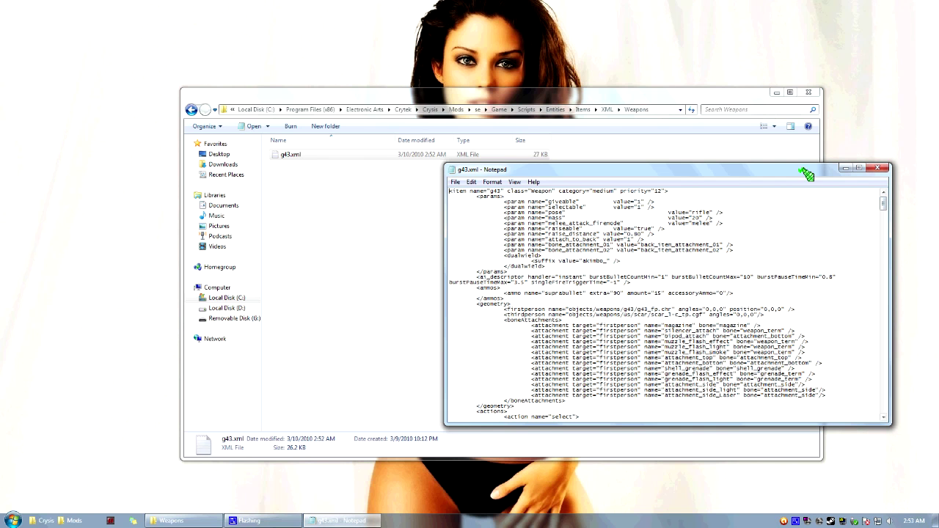
Reposition the g43.xml window and mark the text after sounds/ in the fire sound name.
drag(814, 170, 743, 160)
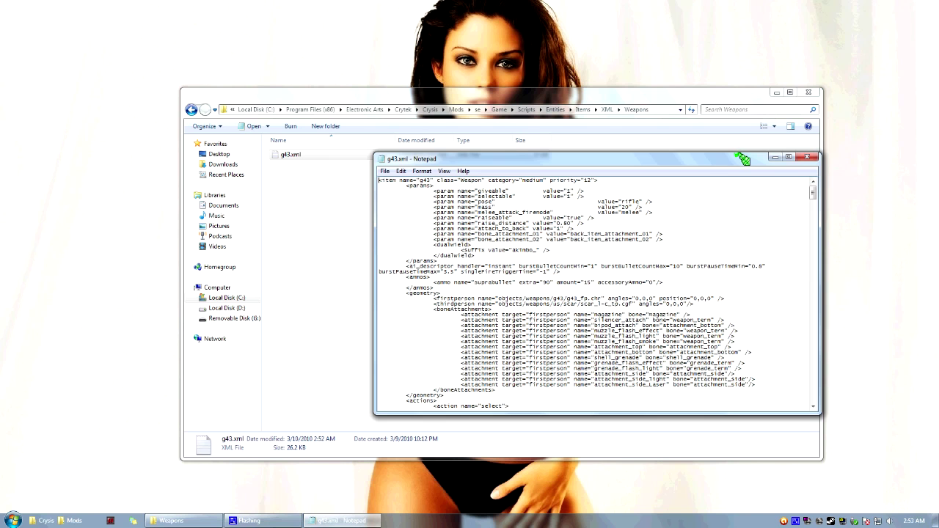
drag(815, 192, 811, 205)
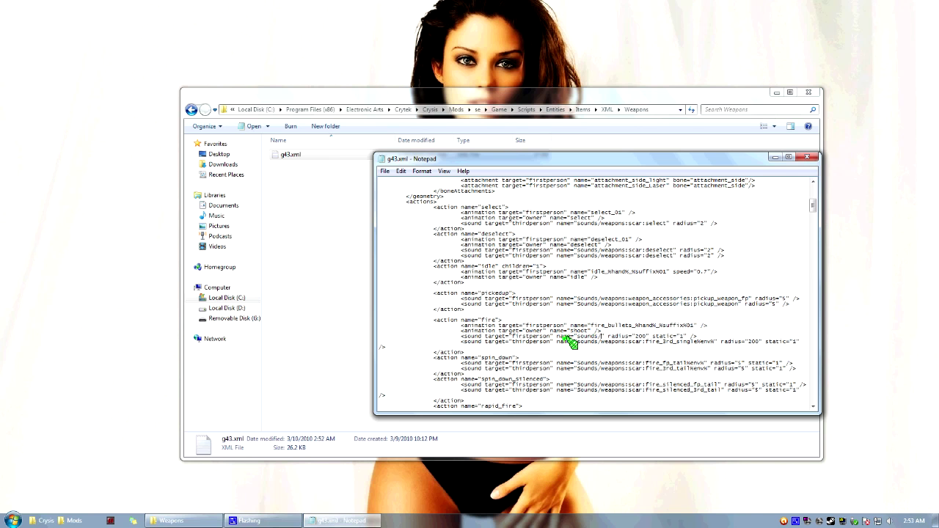
drag(585, 342, 692, 338)
click(628, 332)
drag(601, 336, 578, 337)
click(285, 227)
Go back to the g43 sounds folder and open g43.fdp in FMOD Designer.
click(194, 110)
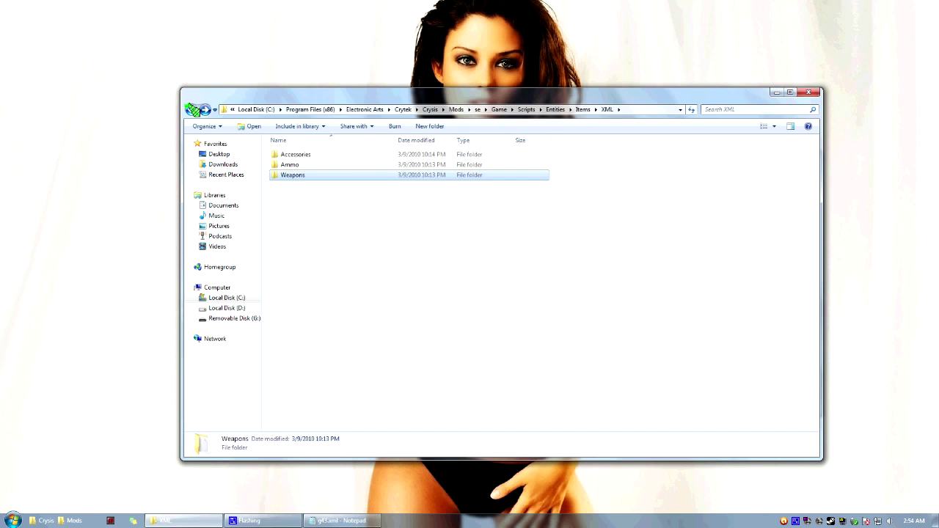
click(193, 110)
click(194, 109)
click(193, 109)
click(193, 110)
click(194, 109)
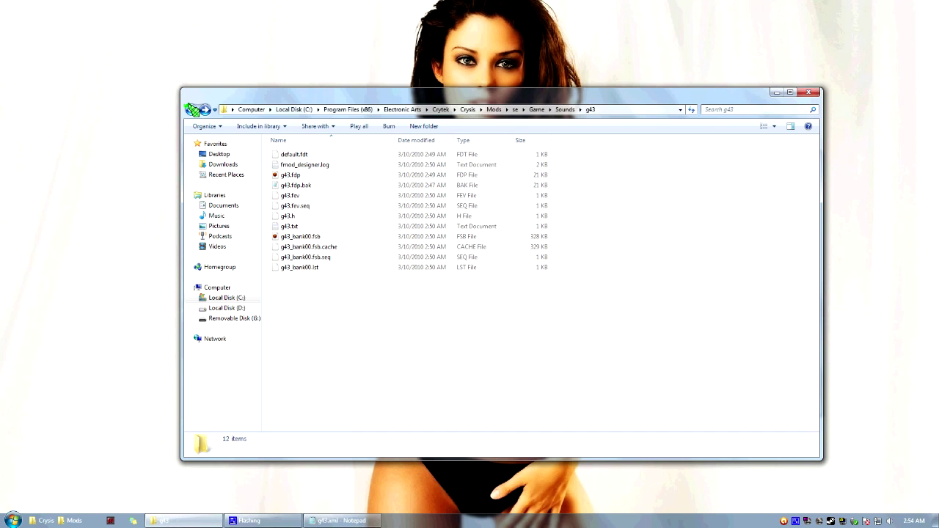
double_click(295, 176)
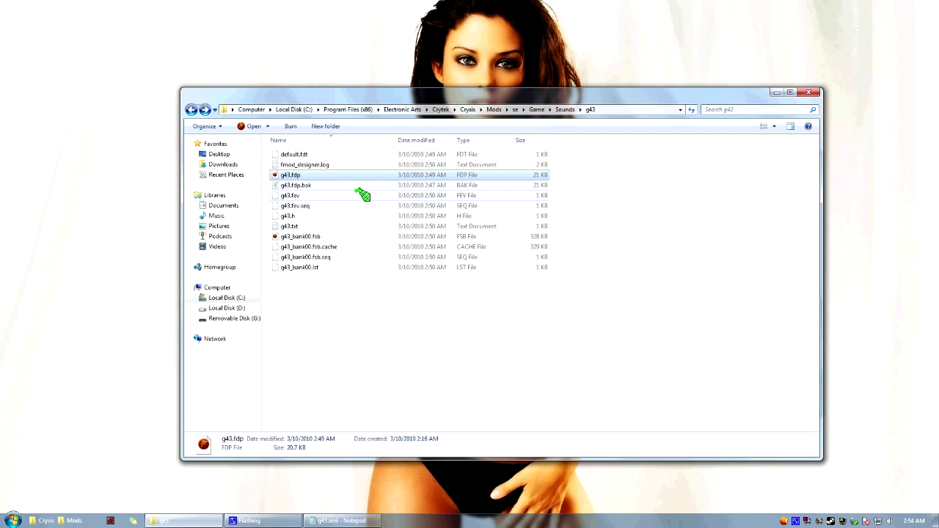
Inspect the fire sound definition and the fire event's properties in the Events list.
double_click(26, 57)
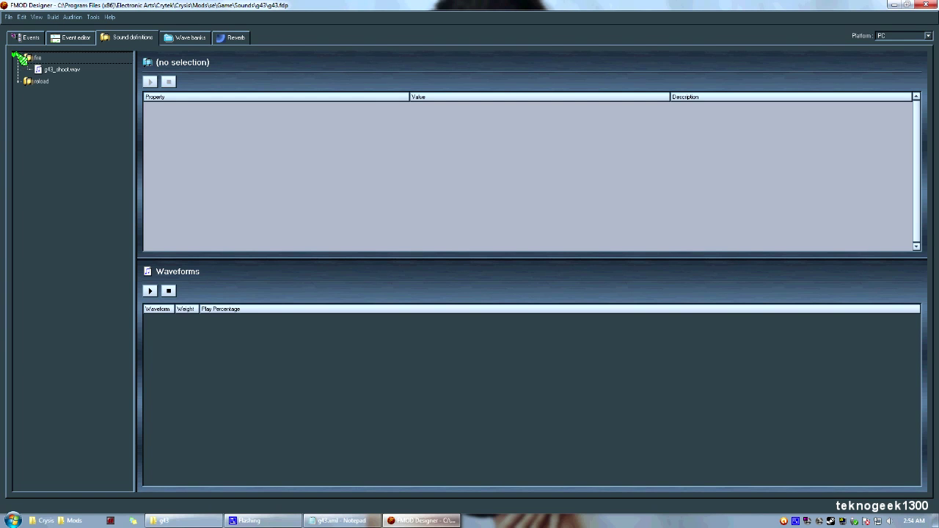
click(57, 69)
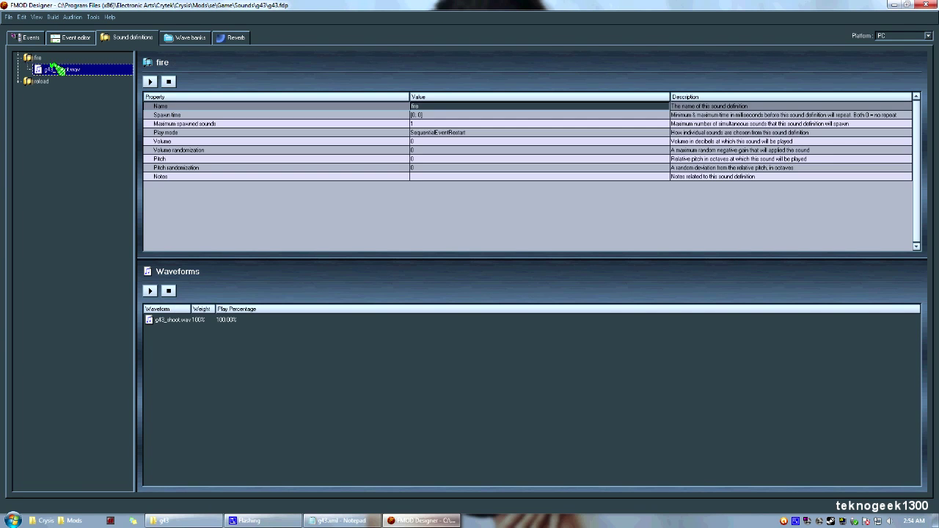
click(28, 37)
click(53, 86)
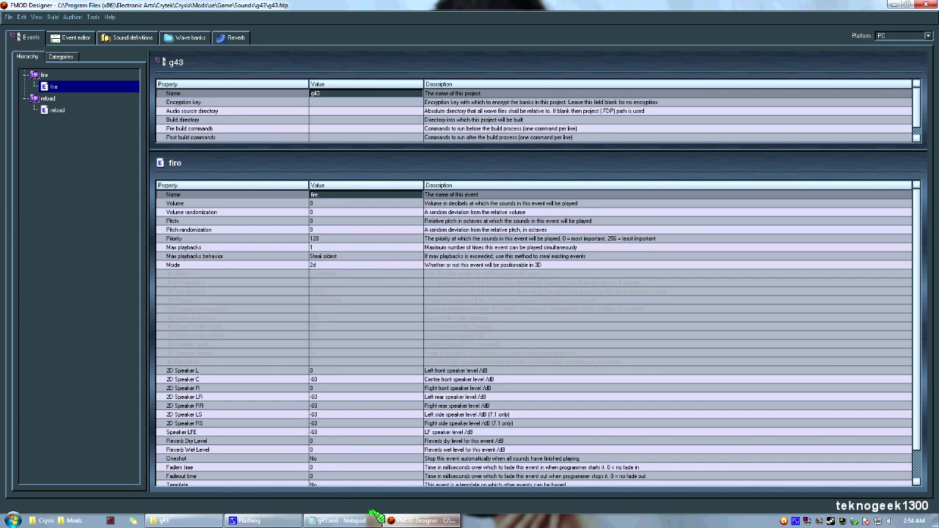
click(350, 520)
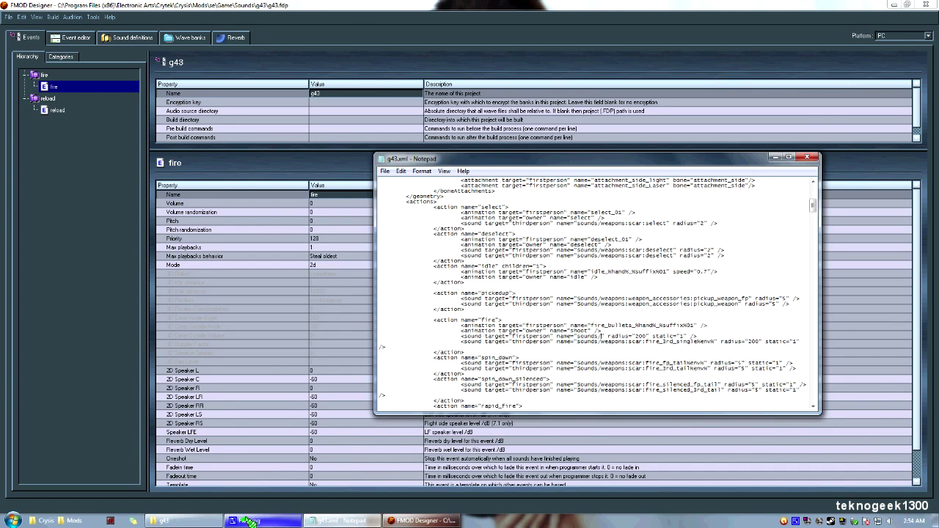
click(183, 520)
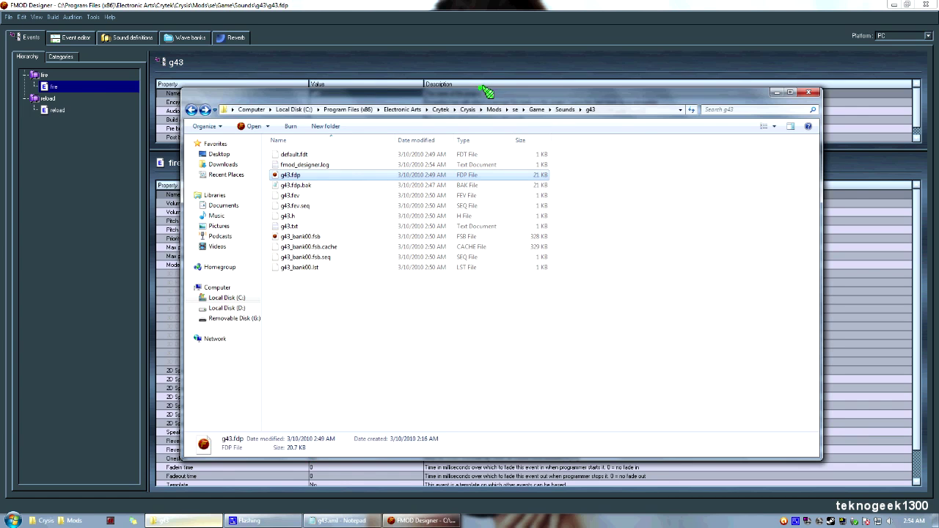
Arrange the g43 sounds folder and g43.xml windows side by side, with g43.xml's fire sound lines in front.
drag(487, 91, 394, 81)
click(793, 247)
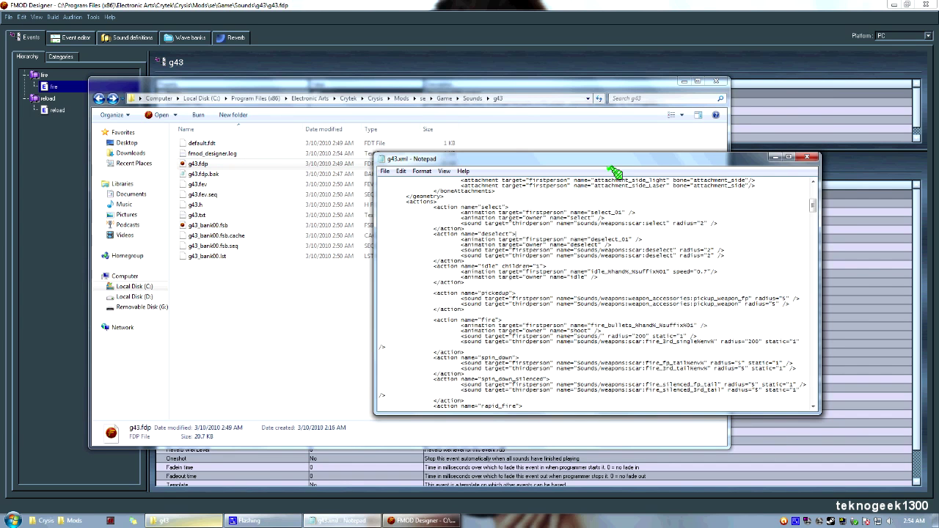
drag(620, 157, 469, 126)
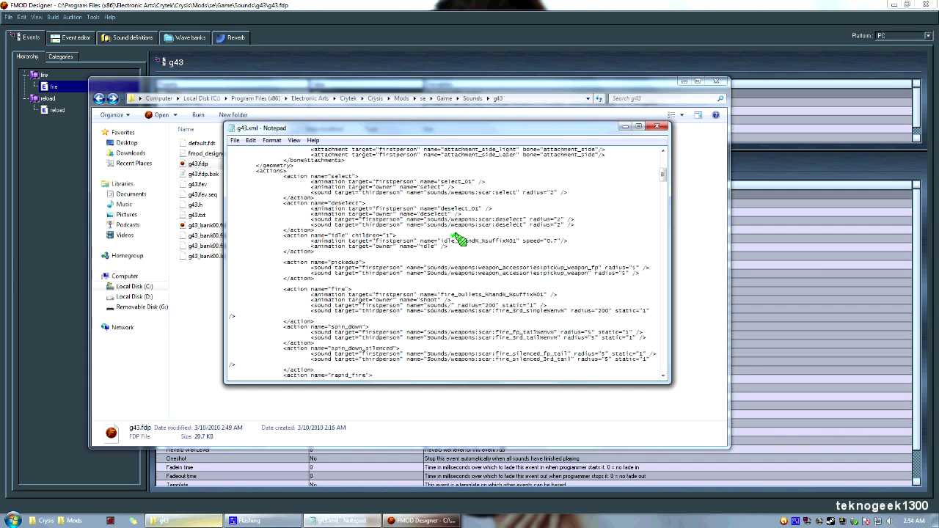
drag(450, 310, 540, 308)
click(448, 303)
drag(449, 131, 537, 208)
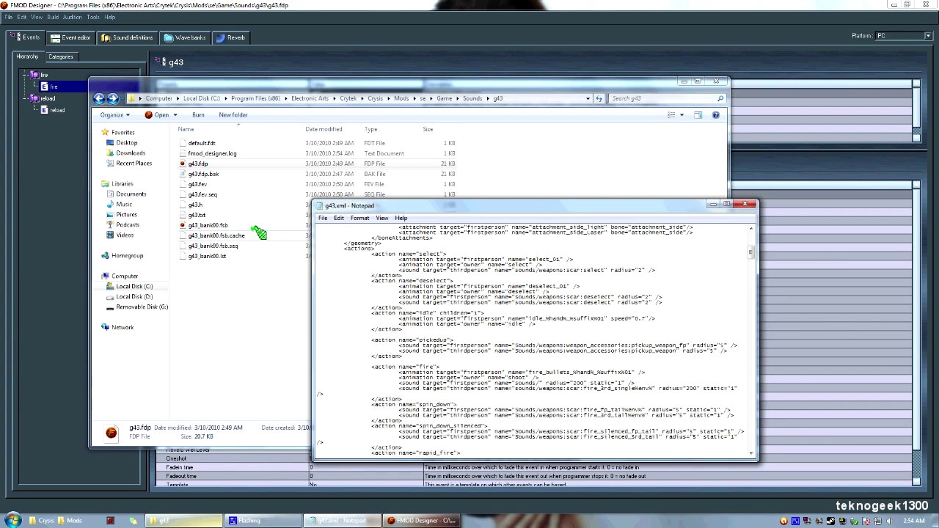
click(211, 184)
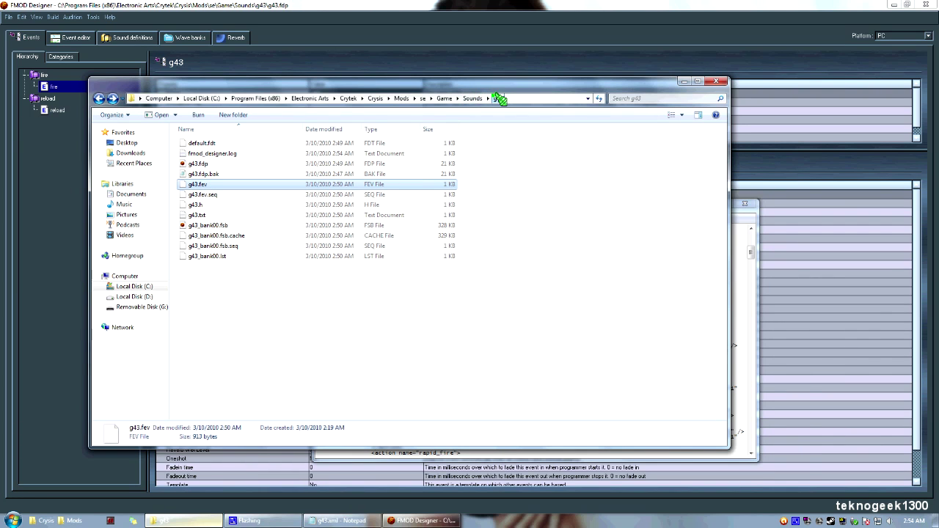
click(732, 380)
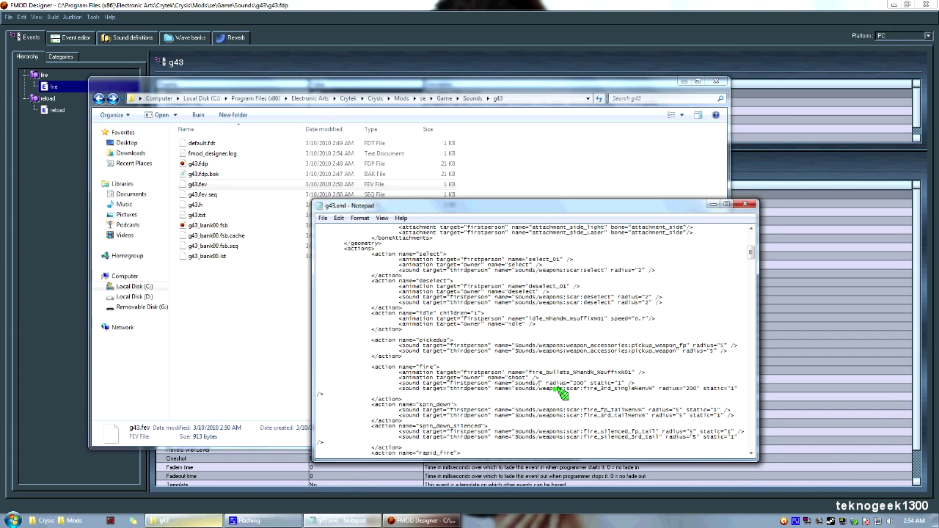
Insert g43: after sounds/ in the fire action's firstperson sound name.
text(g43:)
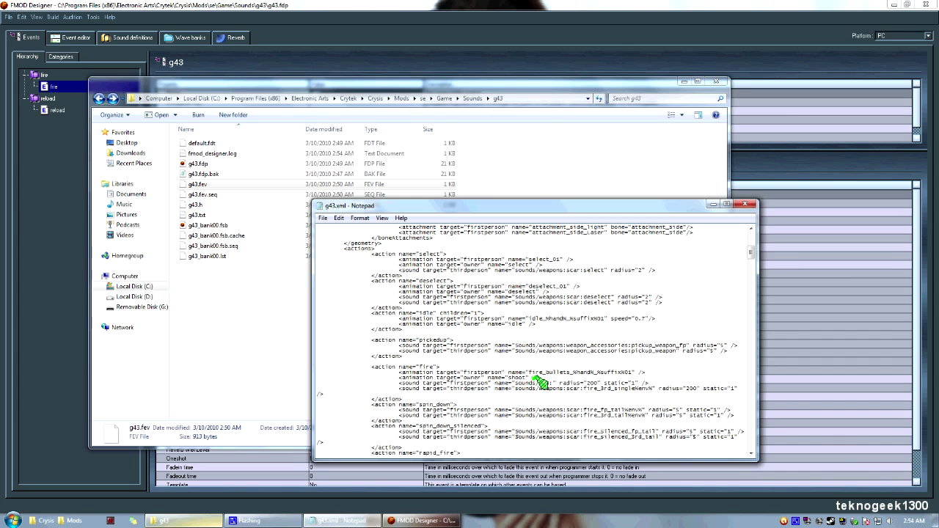
drag(514, 379, 541, 382)
click(548, 382)
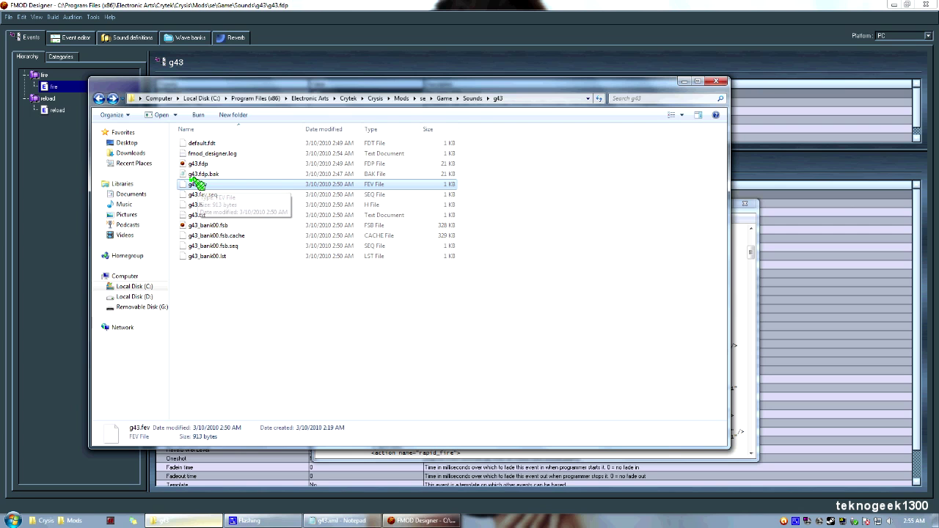
Select g43.fev in the sounds folder, scroll g43.xml up to the fire action, then return to FMOD Designer.
click(747, 380)
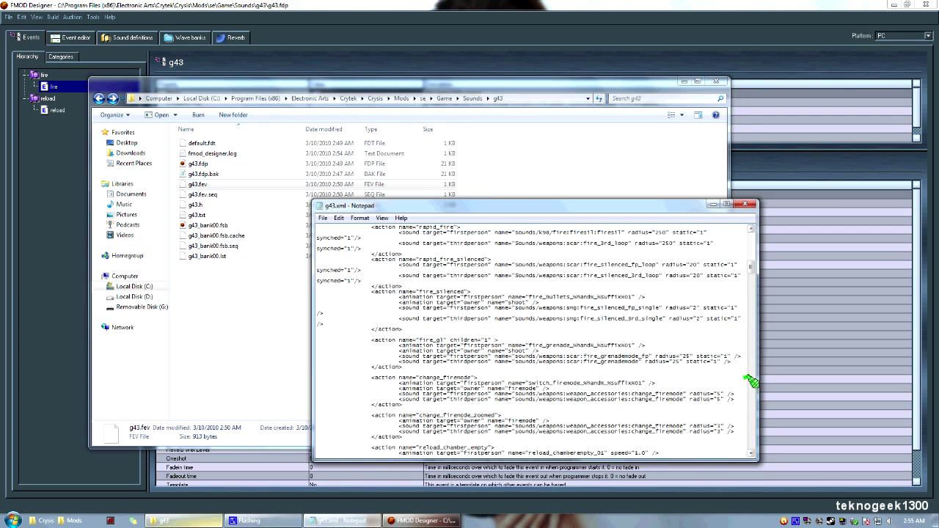
drag(750, 270, 750, 264)
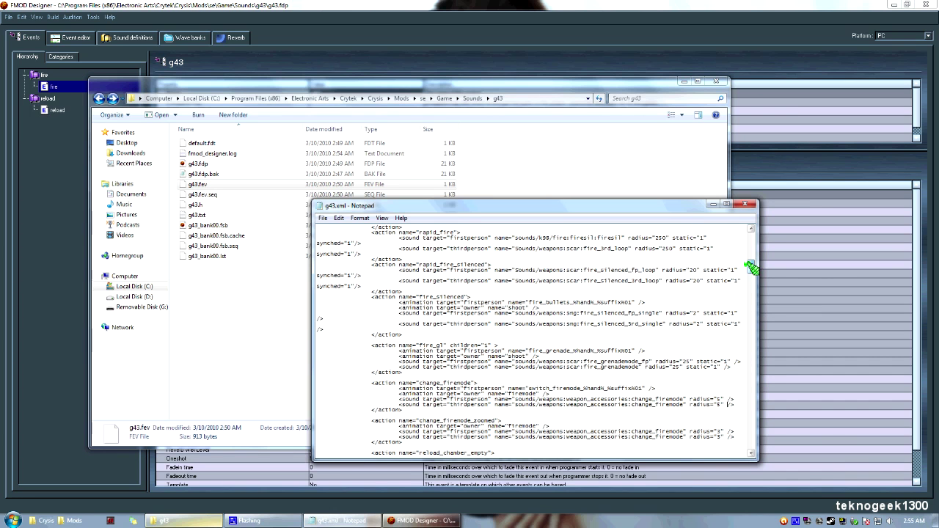
click(199, 162)
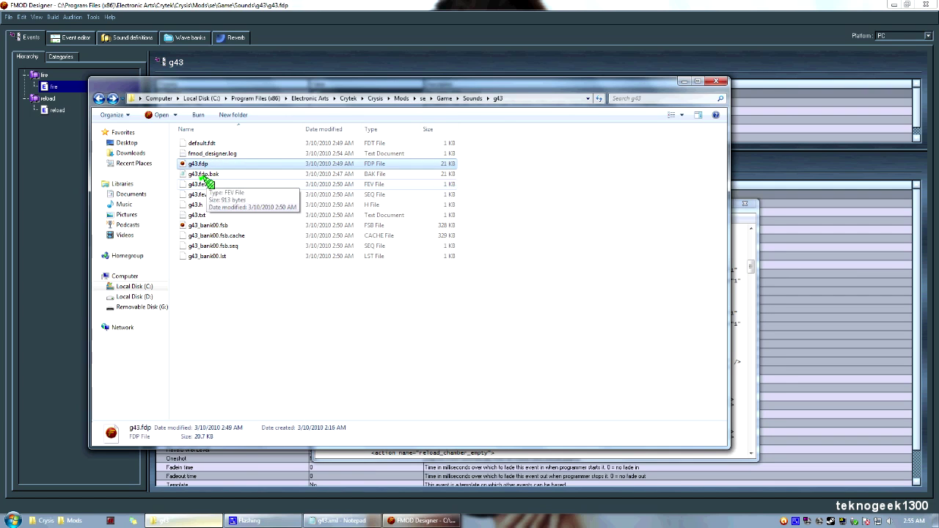
click(209, 184)
click(735, 359)
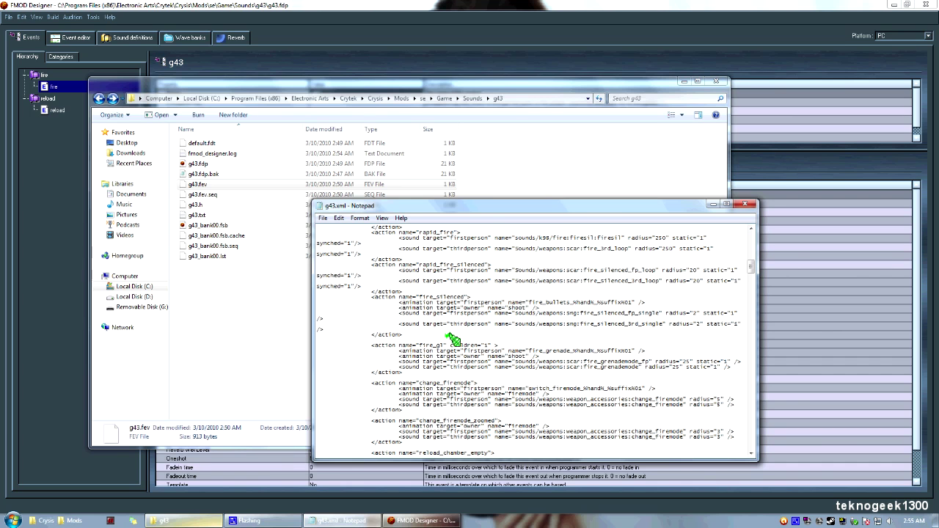
scroll(449, 337, up, 2)
scroll(452, 337, up, 3)
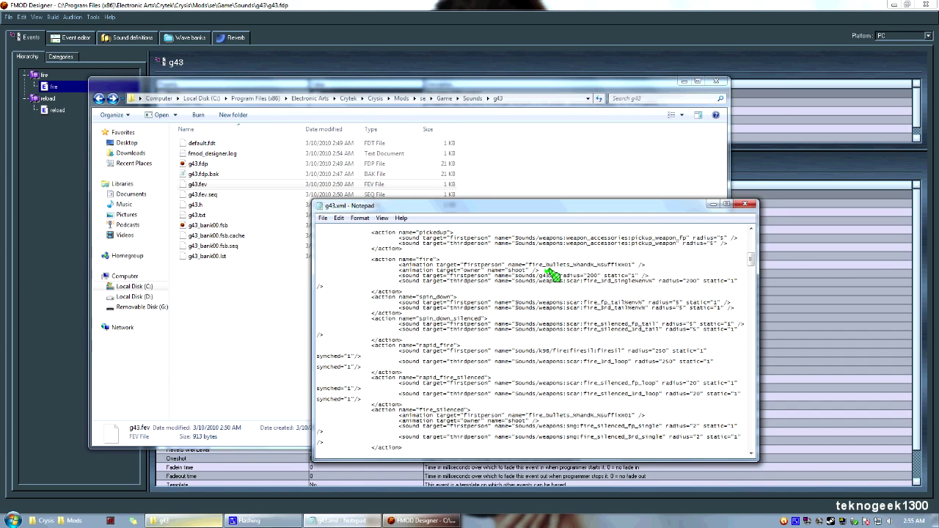
click(69, 185)
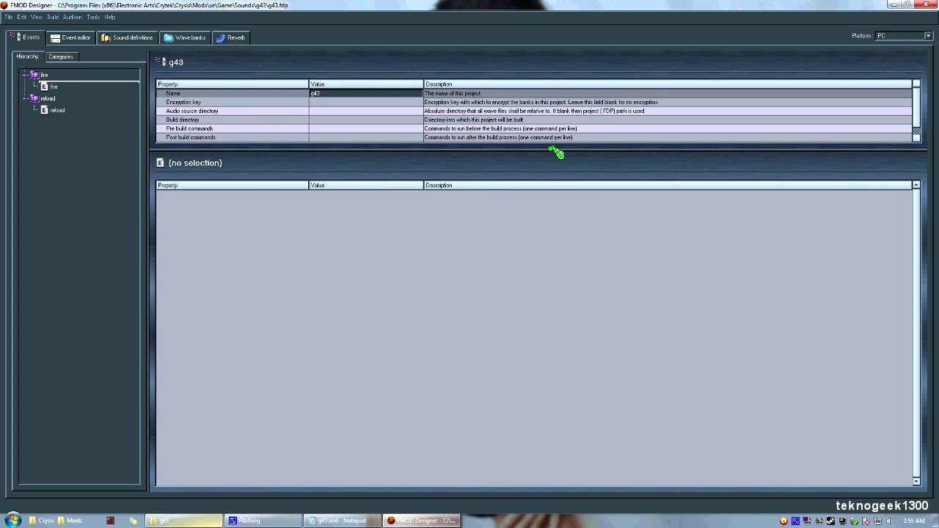
Complete the firstperson fire sound as sounds/g43:fire:fire, checking the fire event name in FMOD Designer.
click(365, 128)
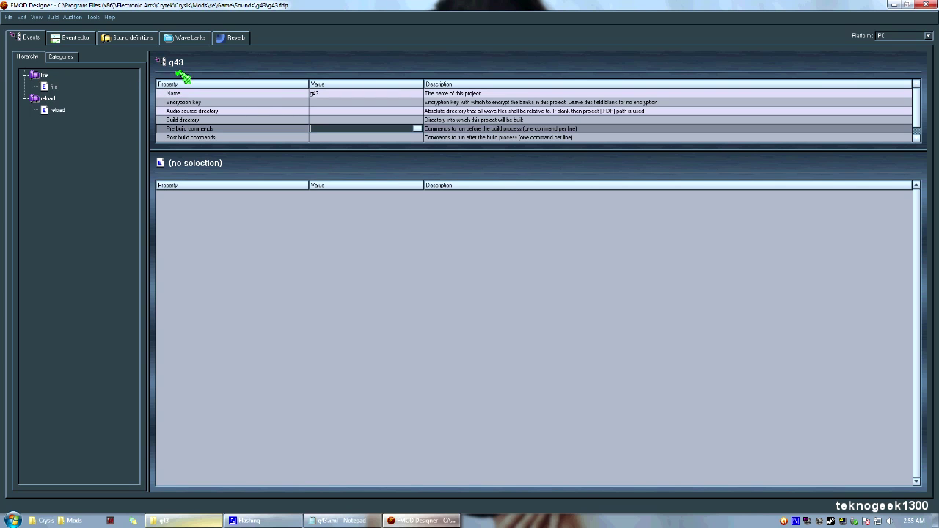
click(38, 74)
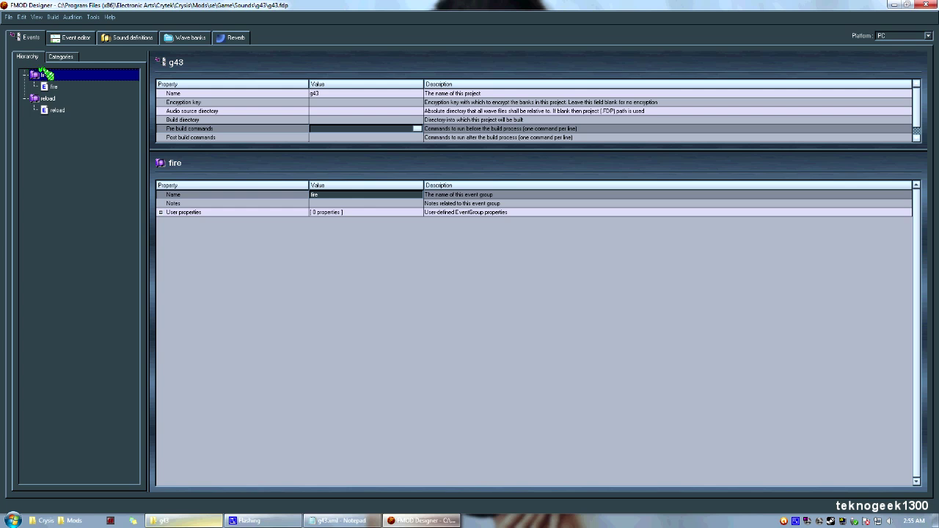
click(341, 520)
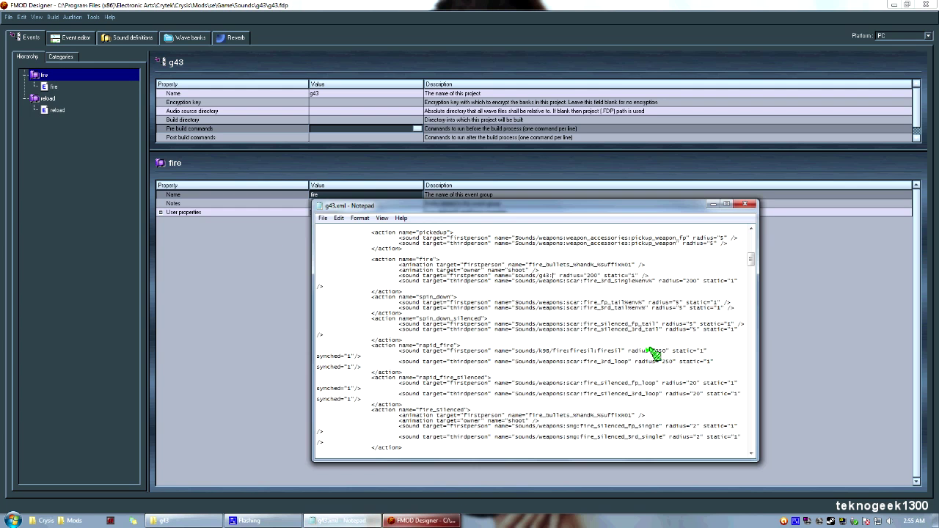
click(551, 276)
text(fire)
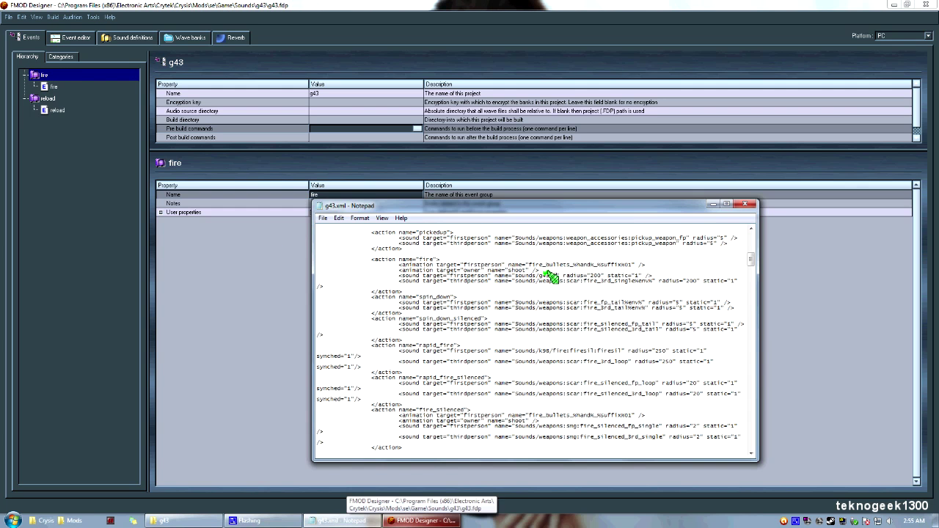
text(:)
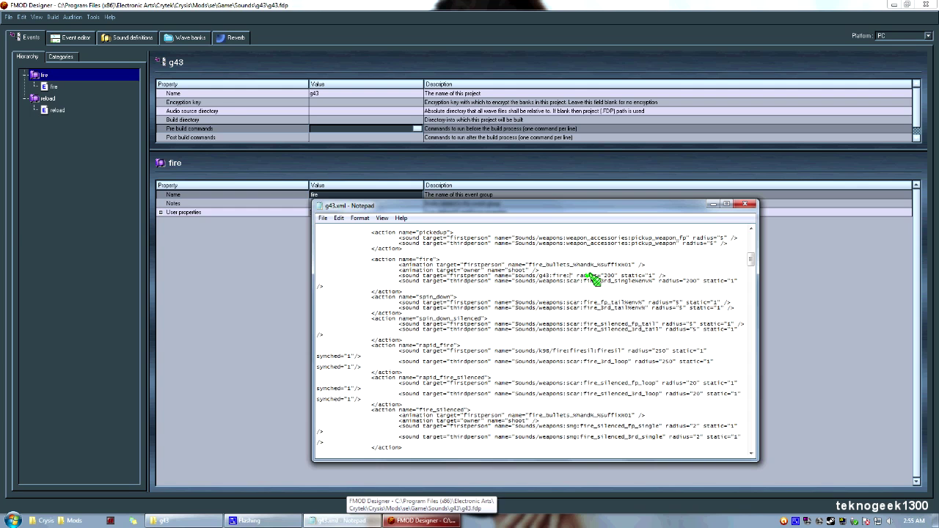
click(52, 85)
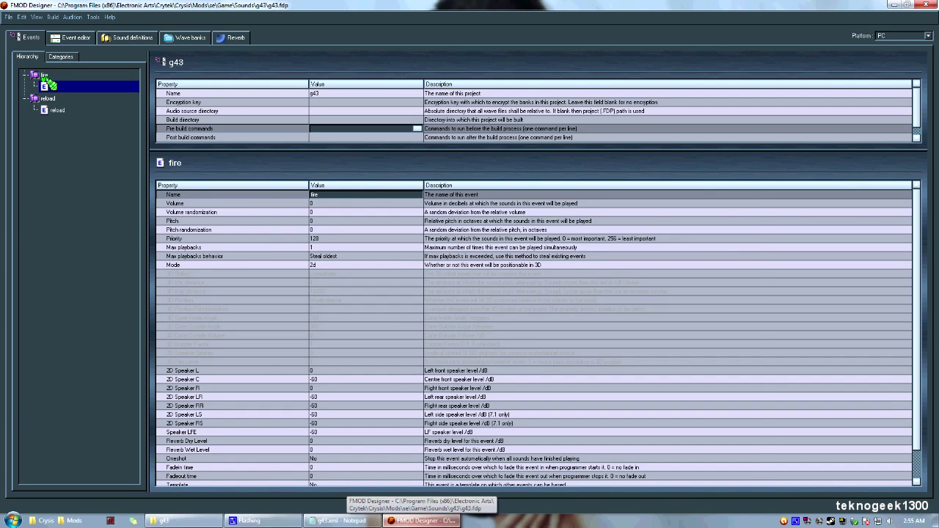
key(alt+Tab)
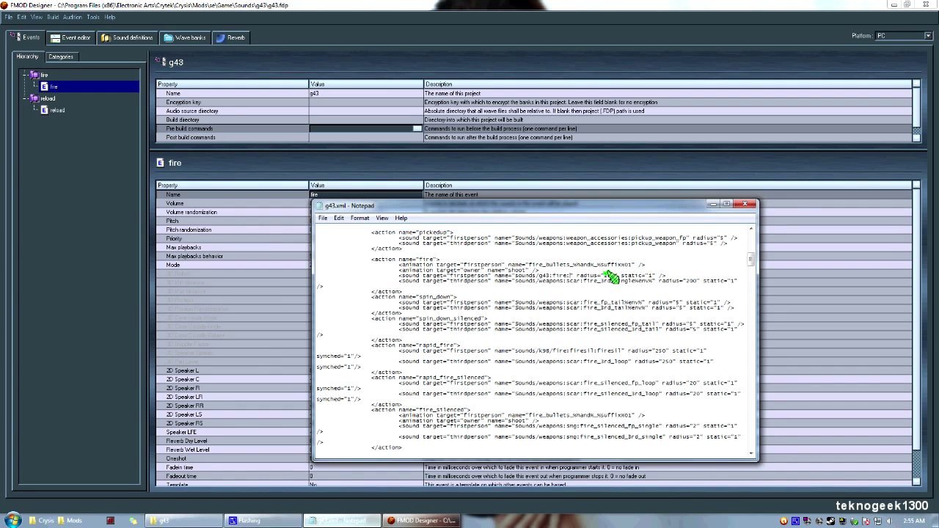
text(fire)
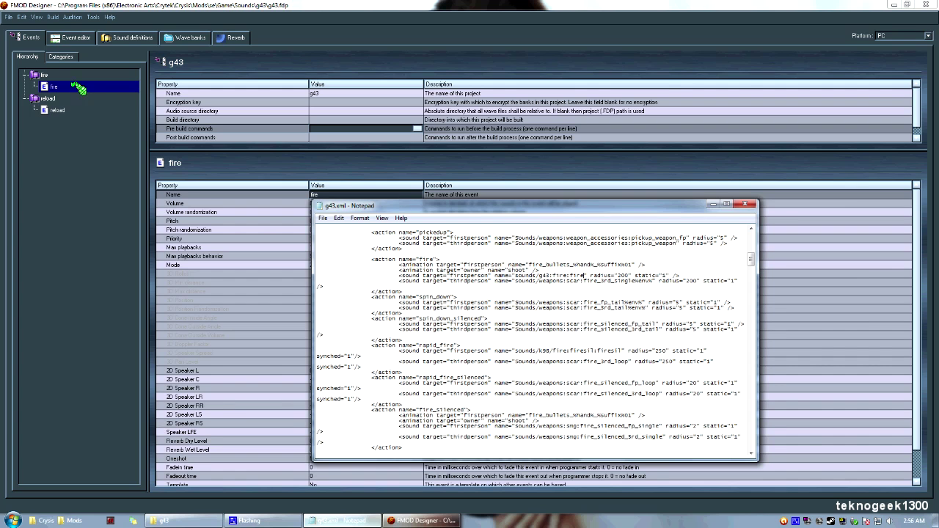
click(189, 9)
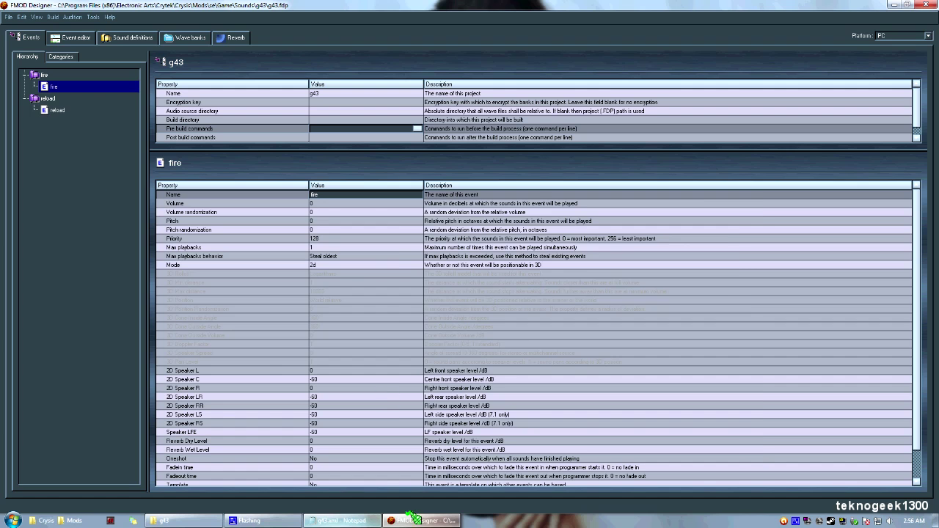
click(366, 520)
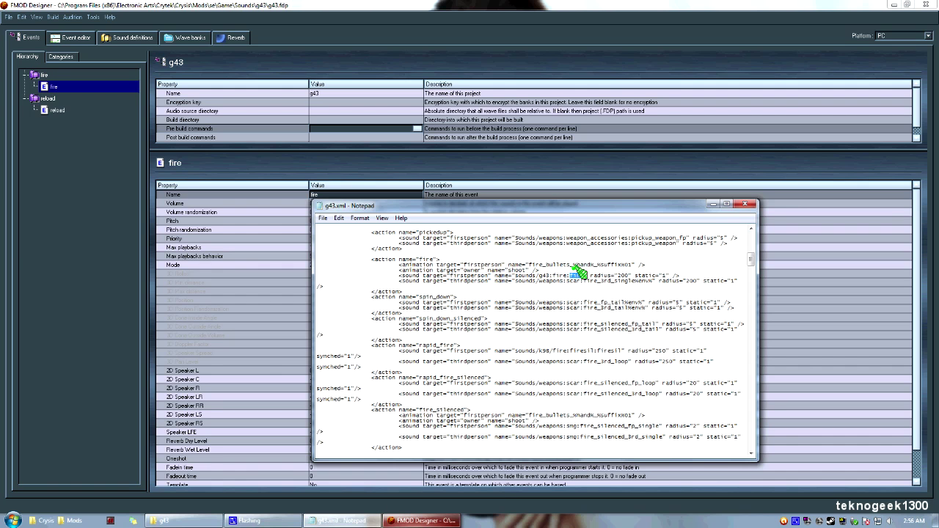
Open the fire event in FMOD Designer, try playing it, and dismiss the file-not-found error.
double_click(53, 88)
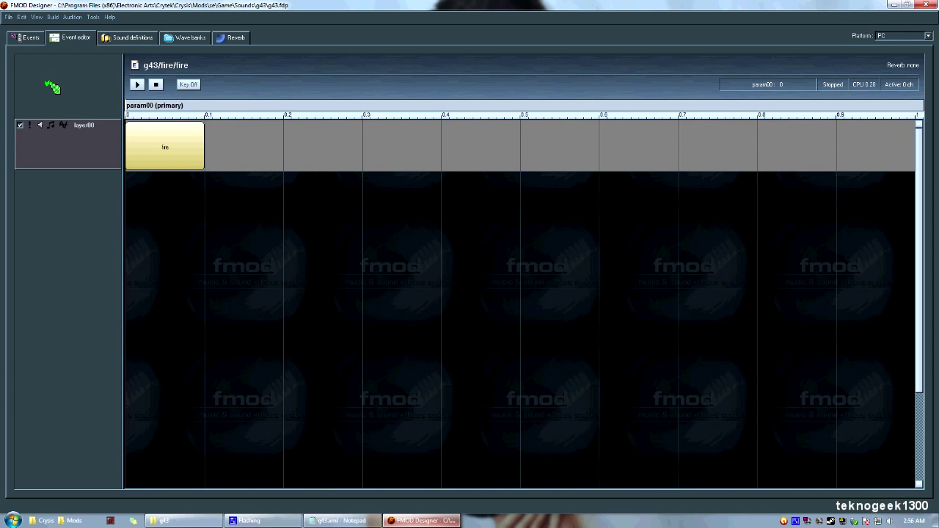
click(28, 38)
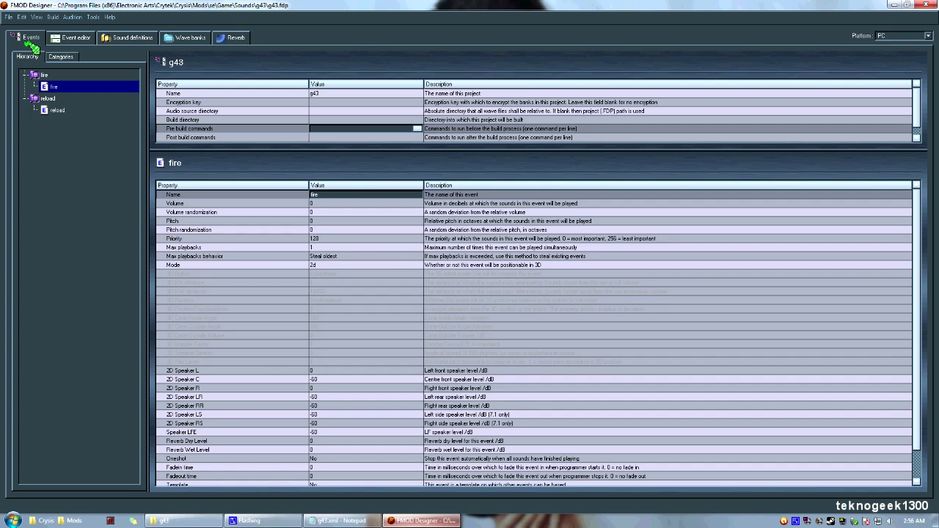
double_click(48, 87)
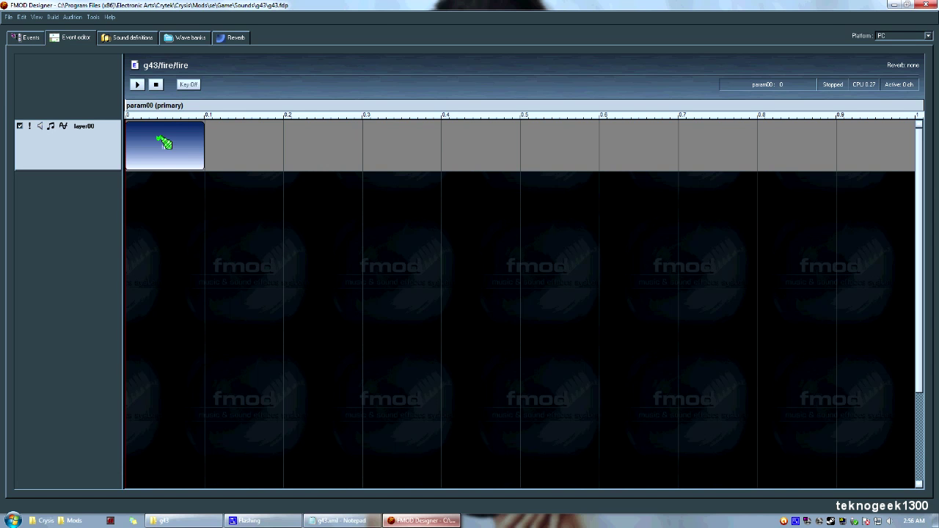
click(137, 86)
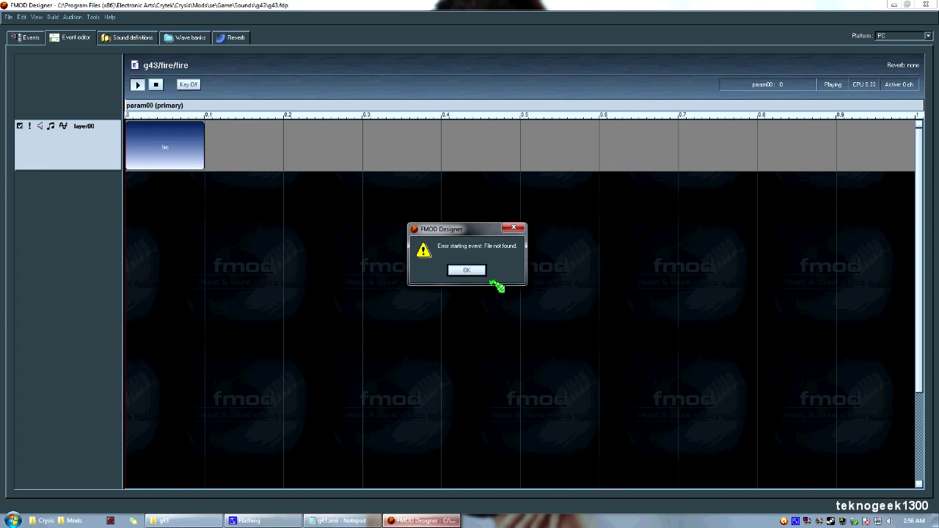
click(467, 270)
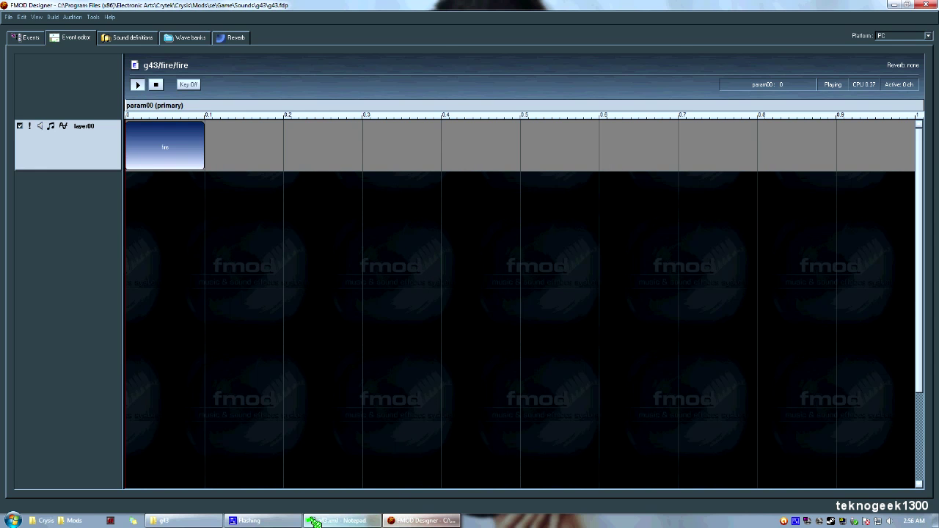
Close FMOD Designer and the g43 sounds folder window, leaving g43.xml in Notepad.
click(184, 520)
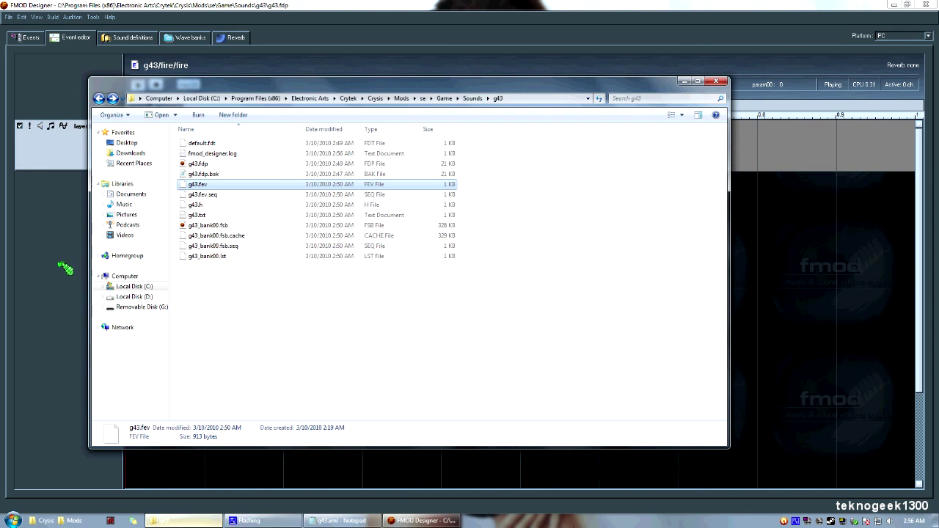
click(341, 27)
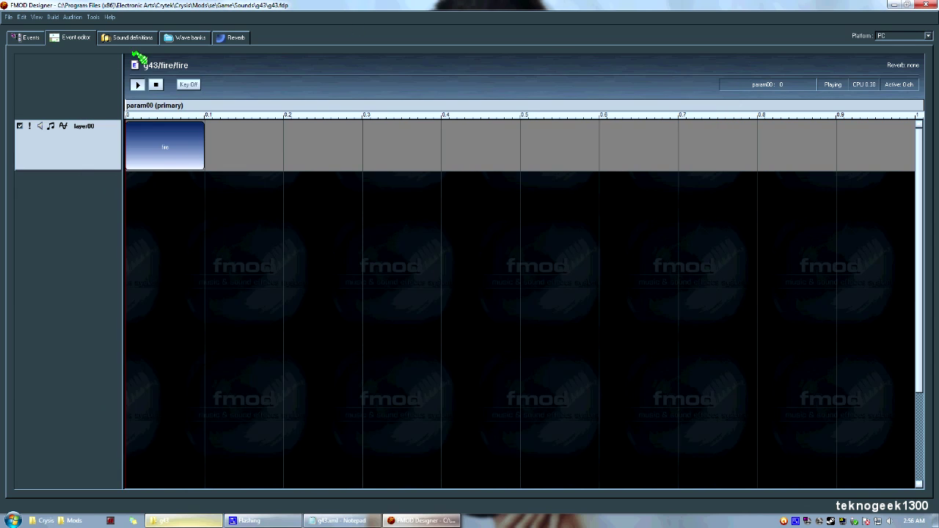
click(184, 519)
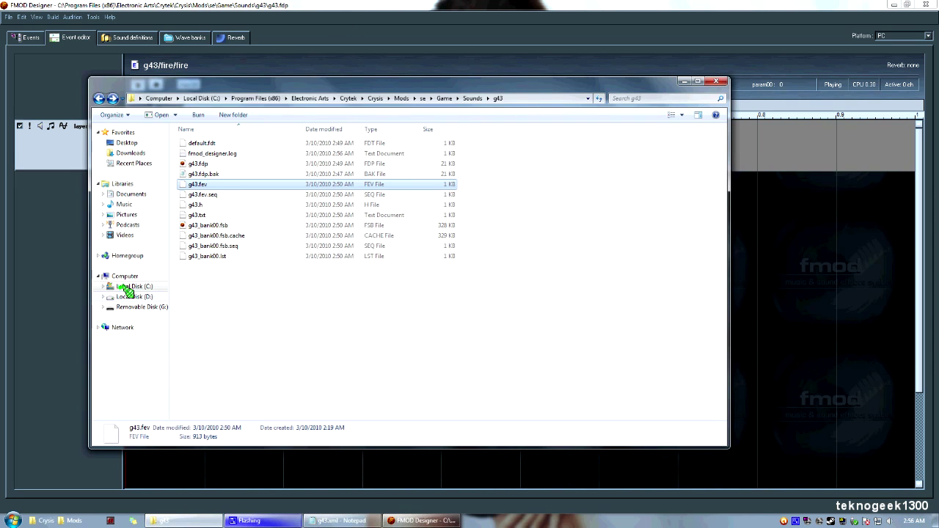
click(925, 4)
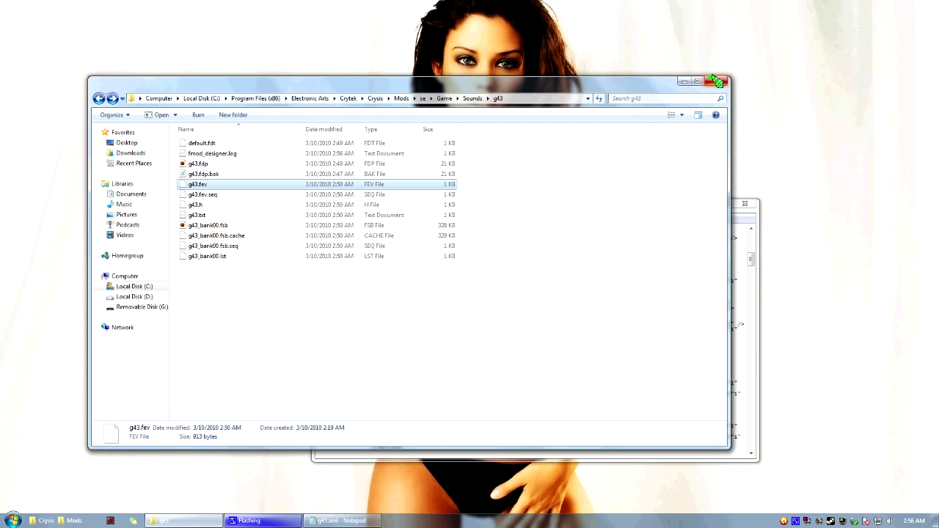
click(715, 81)
click(620, 277)
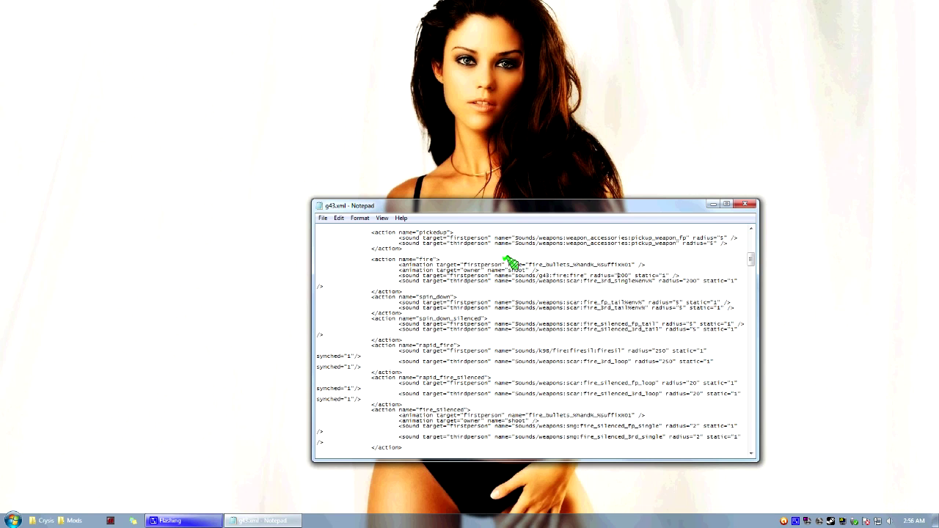
click(323, 217)
Save g43.xml and scroll down to the reload_chamber_empty and reload_chamber_full sound entries.
click(338, 255)
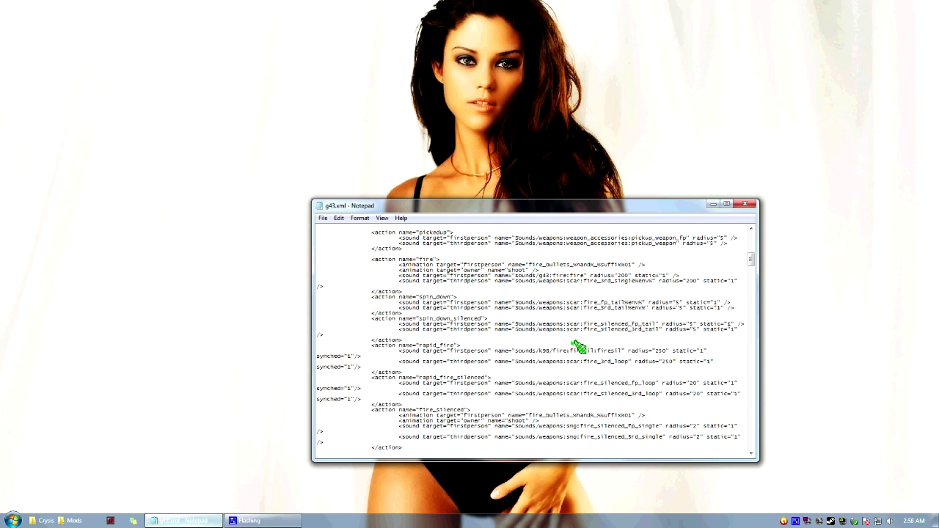
scroll(571, 348, down, 5)
scroll(611, 380, down, 8)
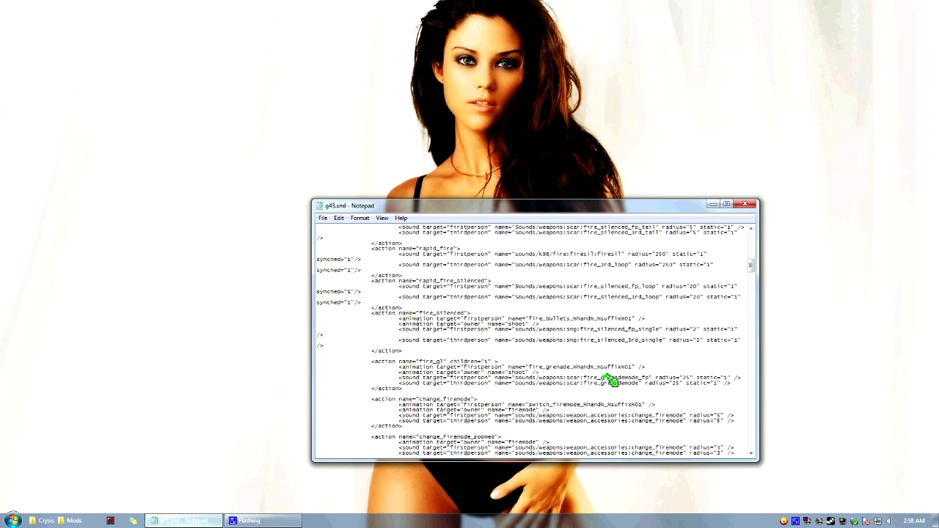
scroll(611, 380, down, 1)
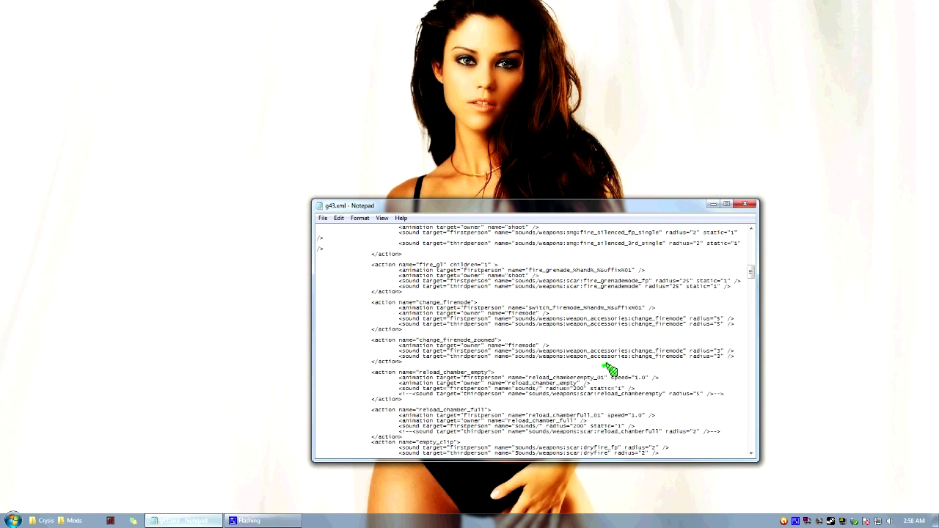
scroll(608, 375, down, 2)
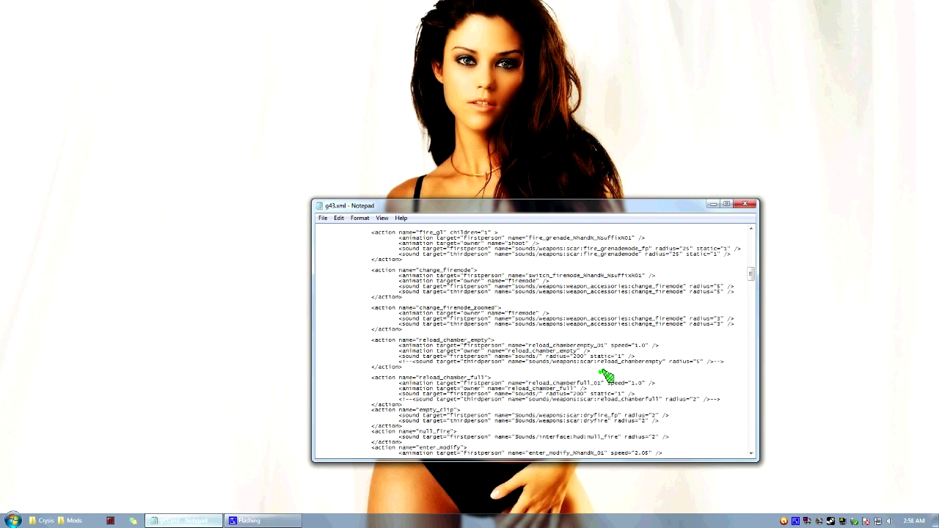
scroll(606, 376, down, 6)
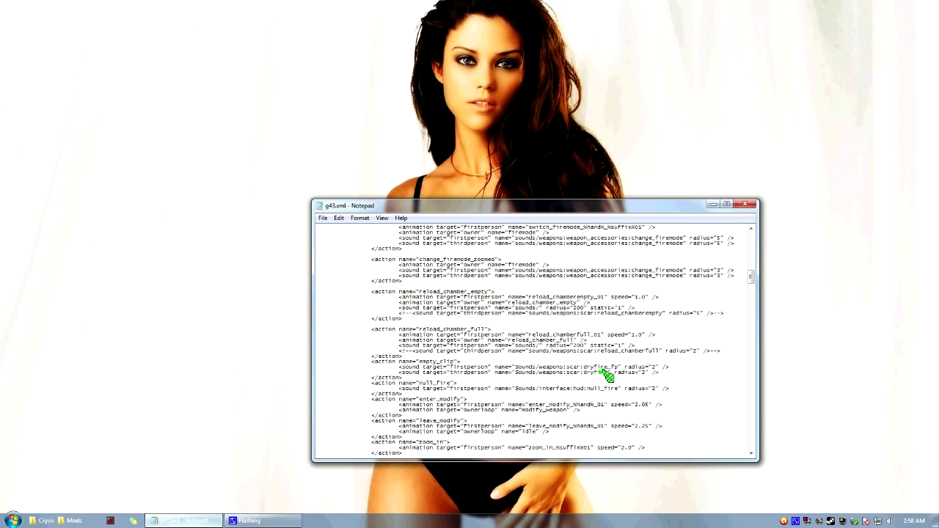
scroll(605, 375, down, 7)
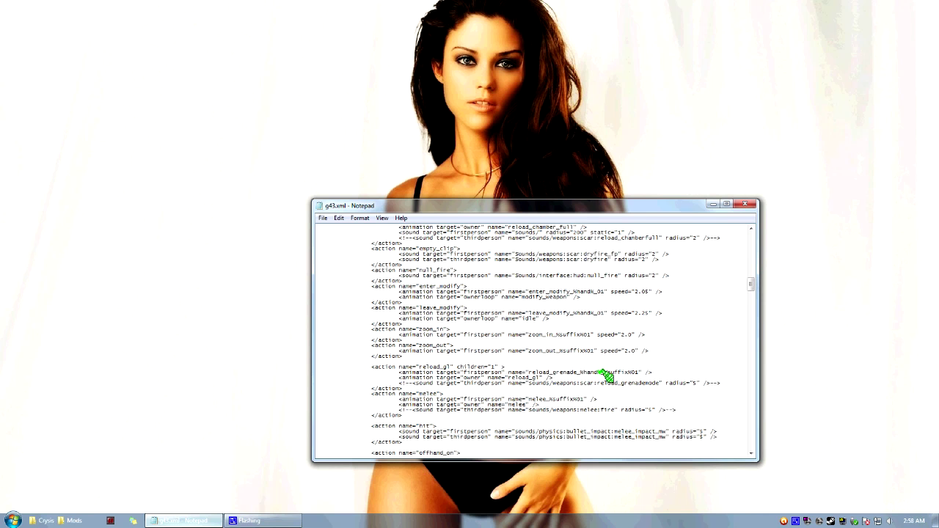
scroll(606, 375, up, 10)
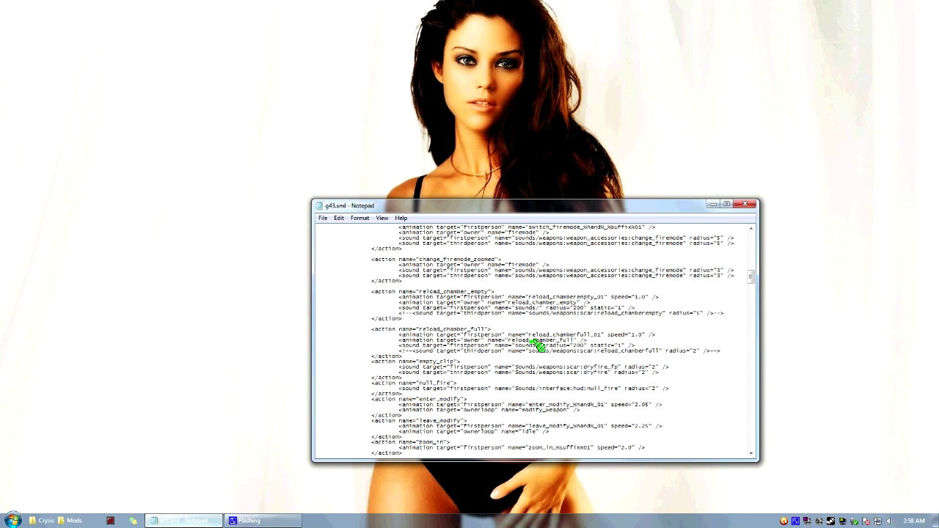
click(72, 520)
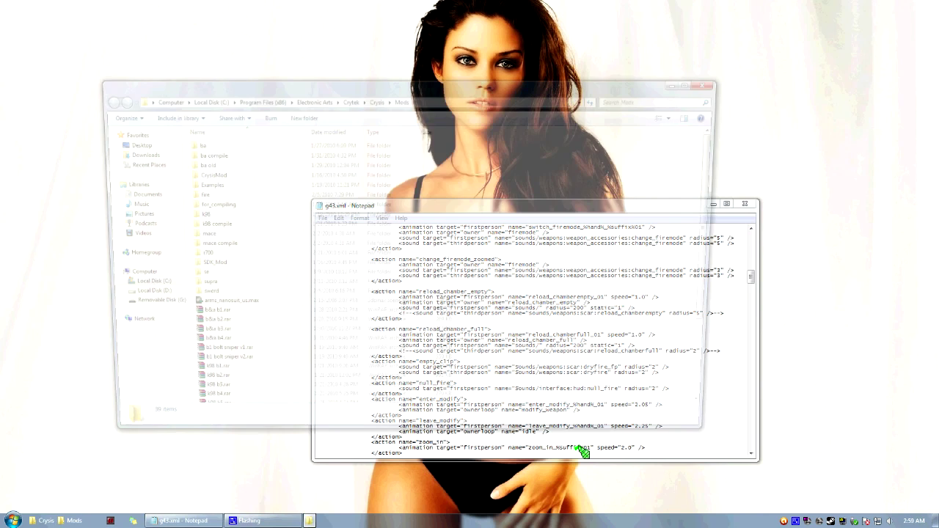
Browse to se\Game\Sounds\g43 and open g43.fdp in FMOD Designer.
double_click(195, 277)
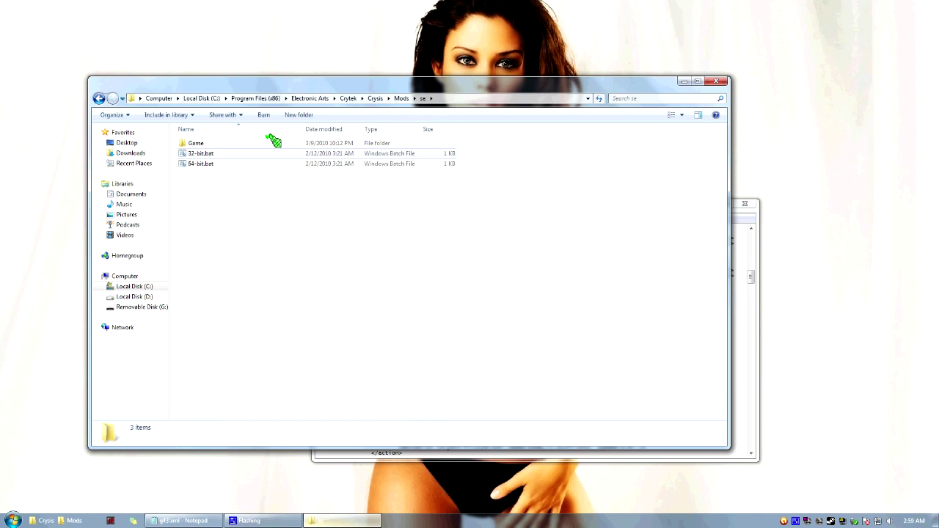
double_click(223, 144)
double_click(198, 163)
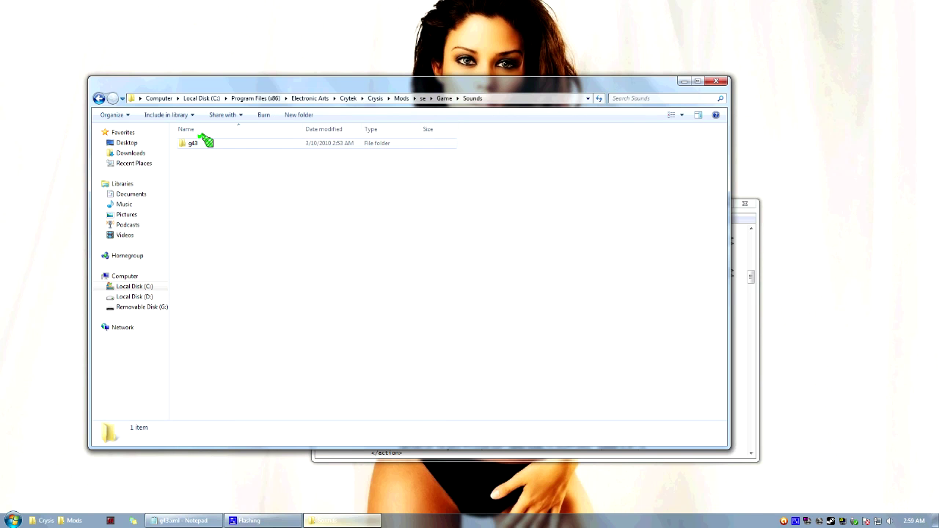
double_click(203, 143)
double_click(232, 163)
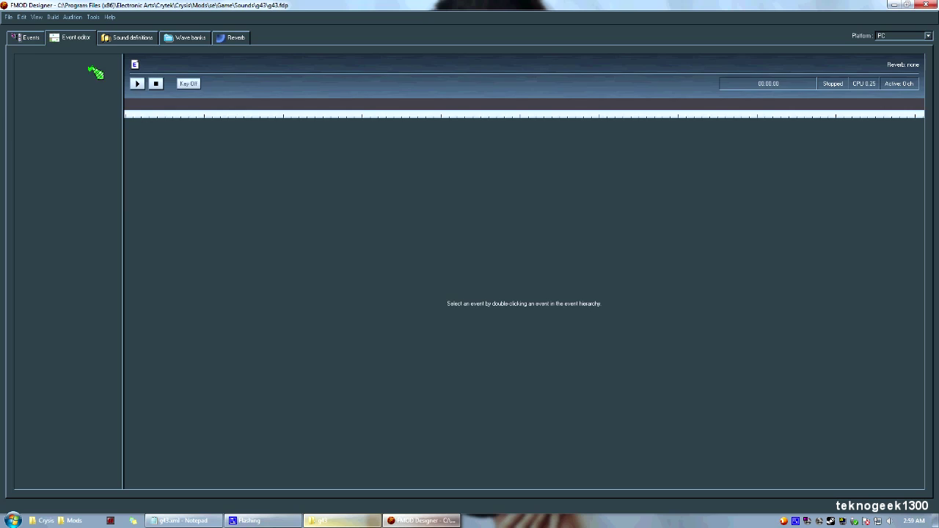
Check the reload event's properties, then minimize FMOD Designer and return to g43.xml.
click(25, 37)
click(49, 98)
click(57, 110)
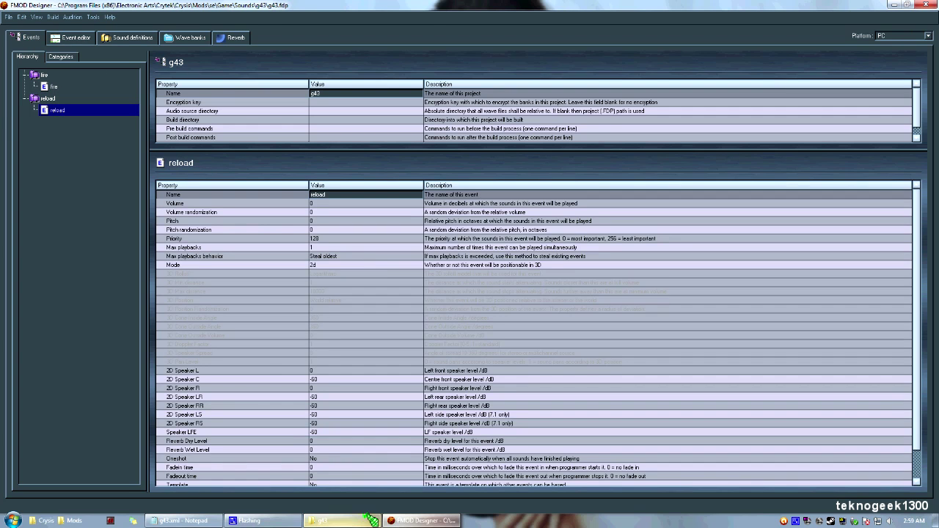
click(420, 520)
click(740, 419)
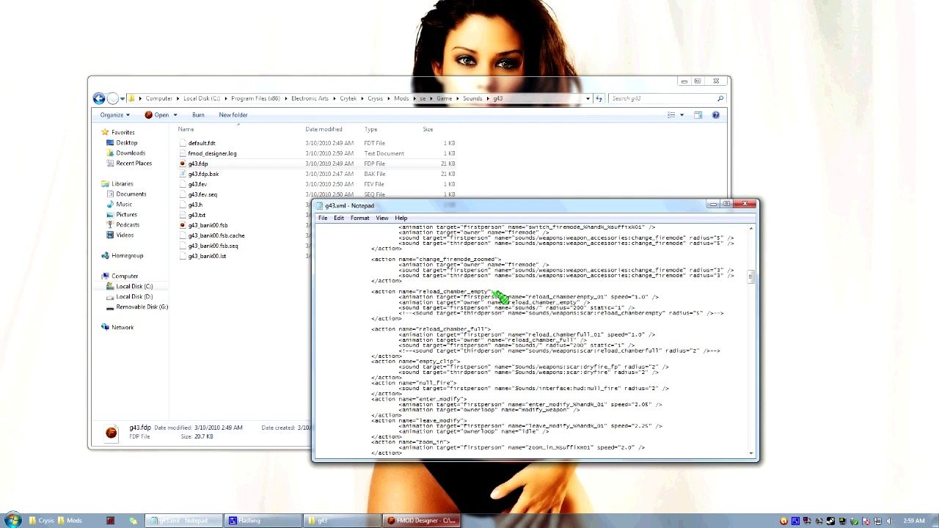
Enter g43:reload:reload after sounds/ in both reload_chamber firstperson sound names.
text(g43:)
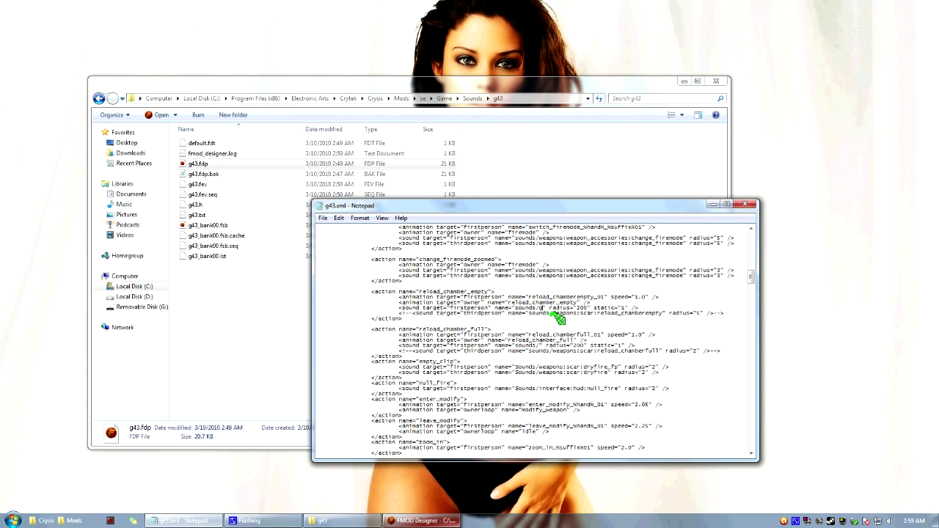
text(reload:reload)
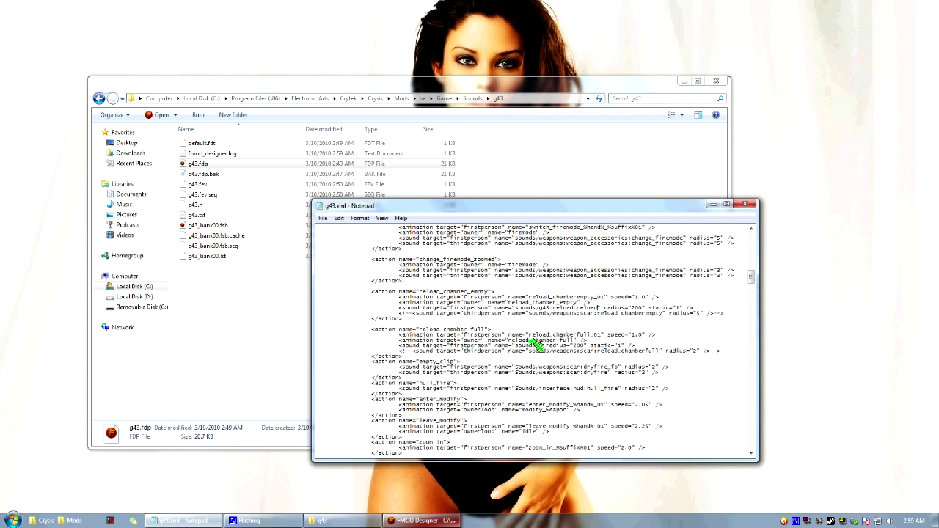
text(g43:reload)
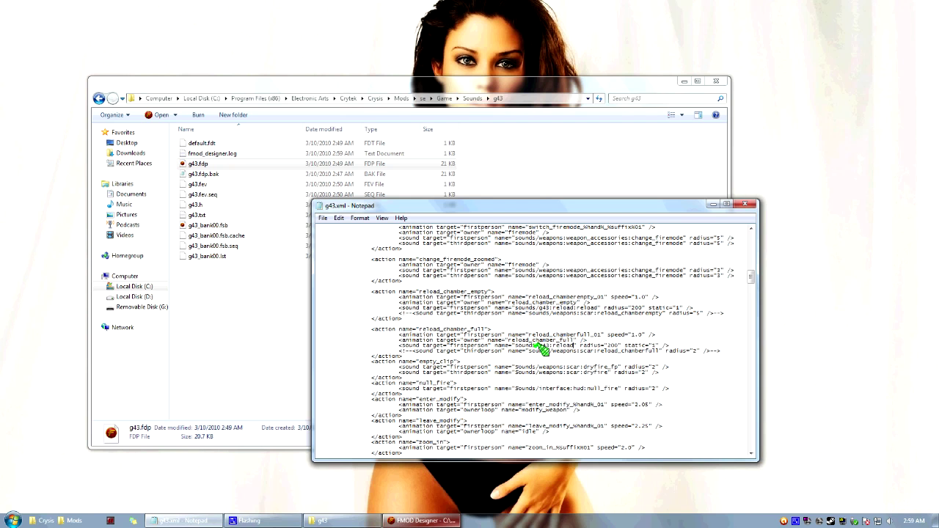
text(:reload)
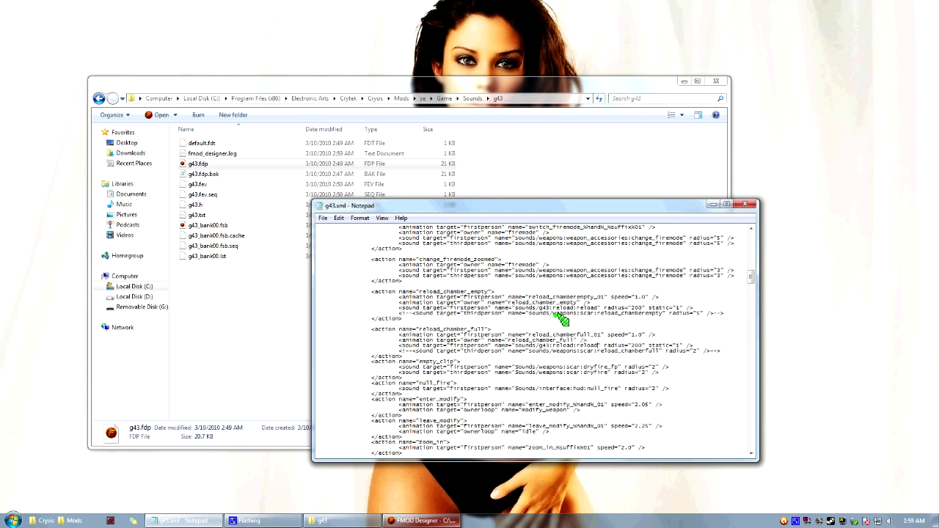
click(341, 521)
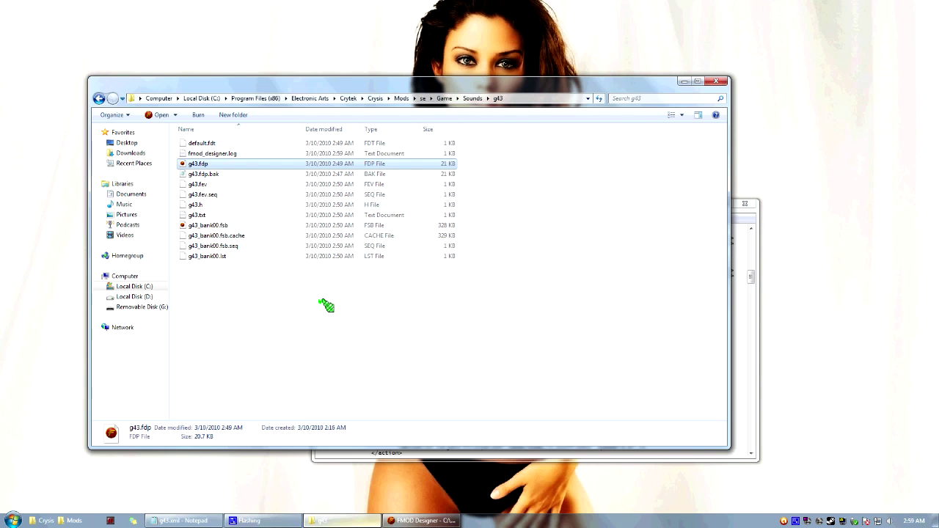
Recheck the reload event in its reload group in FMOD Designer, then close FMOD Designer.
click(422, 520)
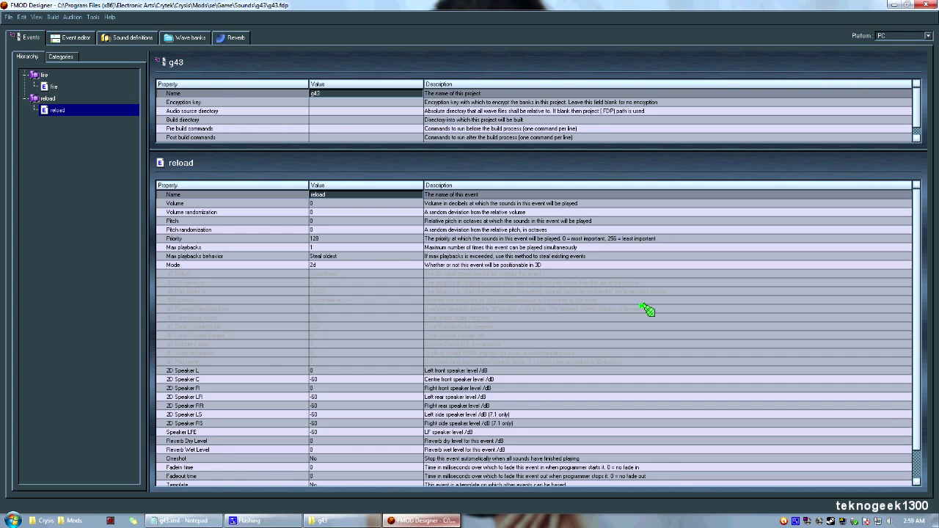
click(46, 98)
click(57, 110)
click(928, 4)
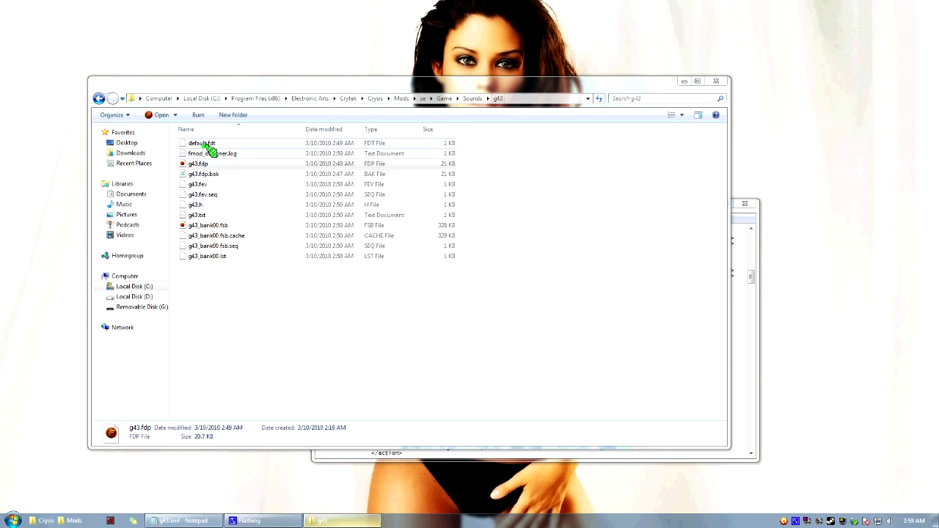
Save the edited g43.xml script in Notepad.
click(736, 359)
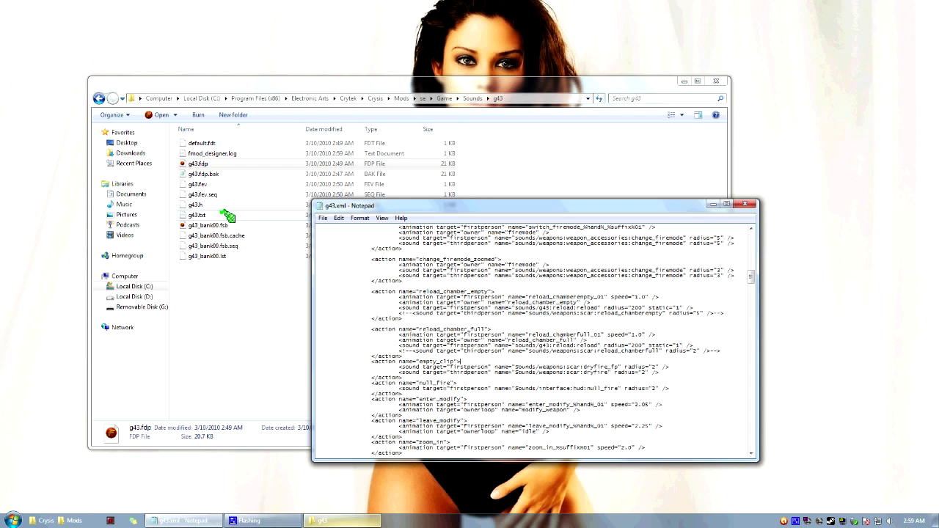
click(322, 218)
click(339, 253)
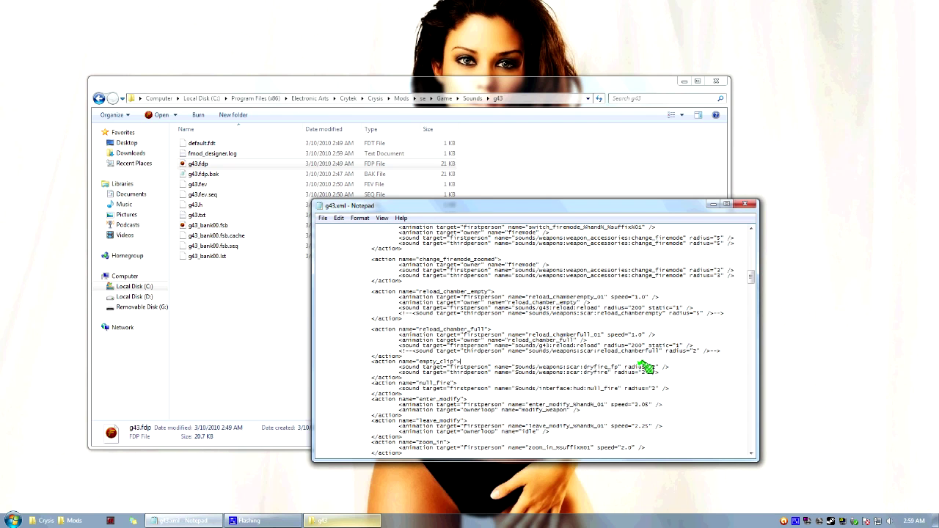